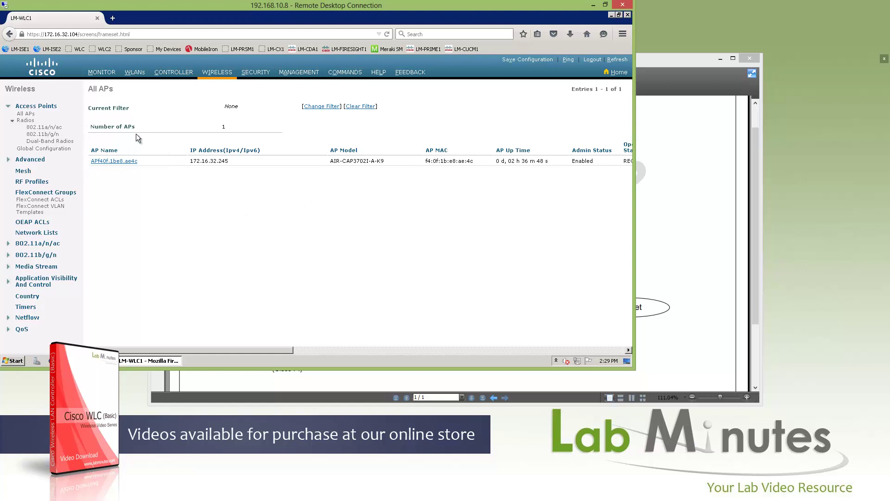
Step: Highlight the access point's IP address, PoE/Medium Power (15.4 W) status and port number 3
click(240, 190)
drag(190, 160, 228, 161)
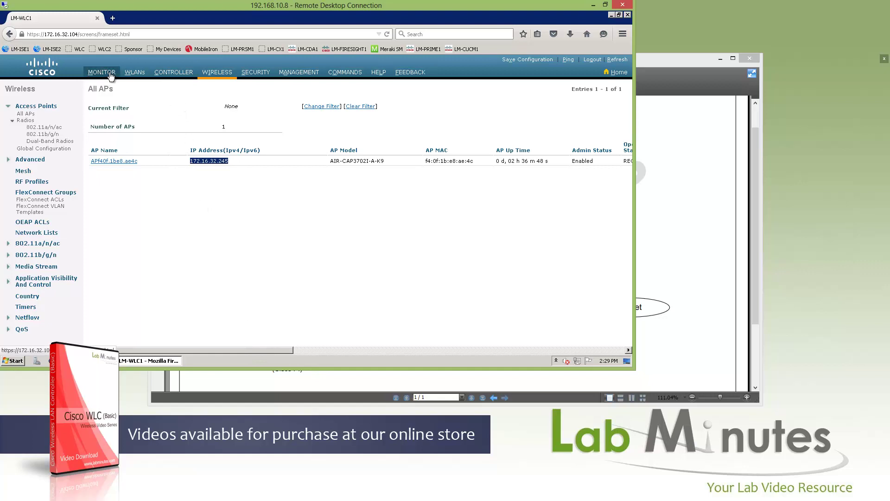
mouse_move(235, 351)
mouse_down()
mouse_move(516, 355)
mouse_move(219, 350)
mouse_up()
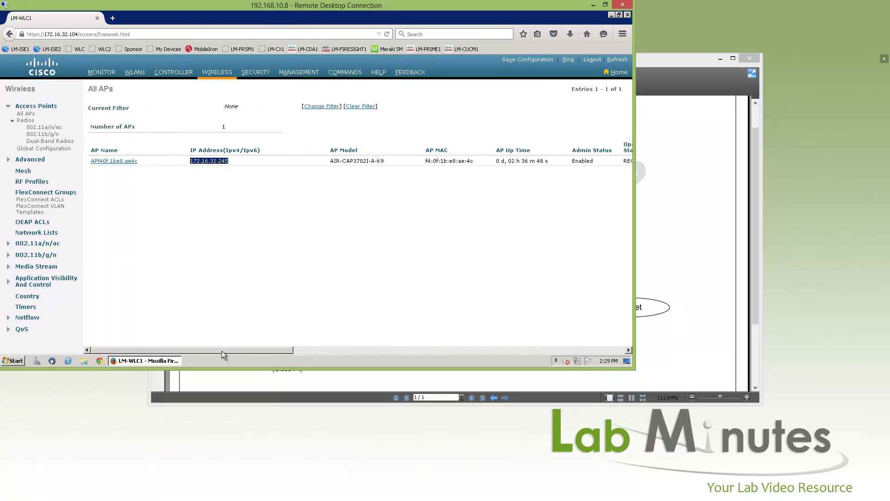
drag(237, 351, 268, 350)
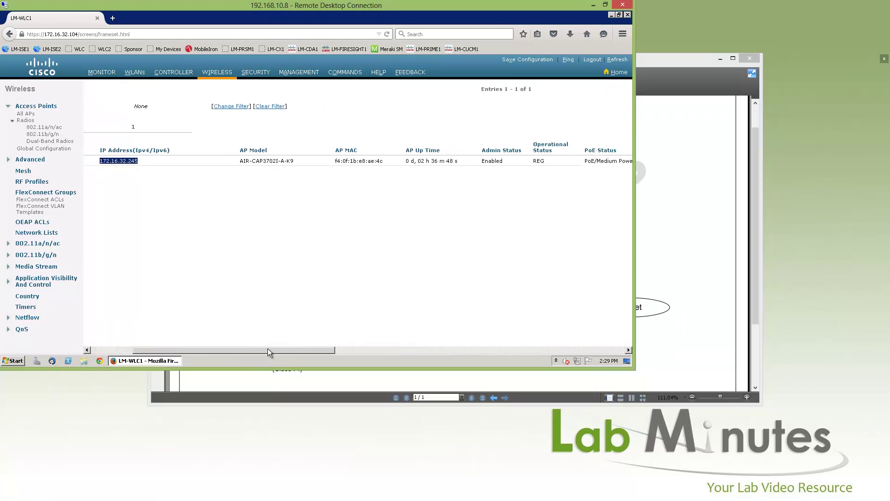
click(418, 162)
drag(417, 162, 459, 163)
drag(314, 350, 421, 343)
drag(326, 161, 379, 166)
drag(470, 158, 388, 162)
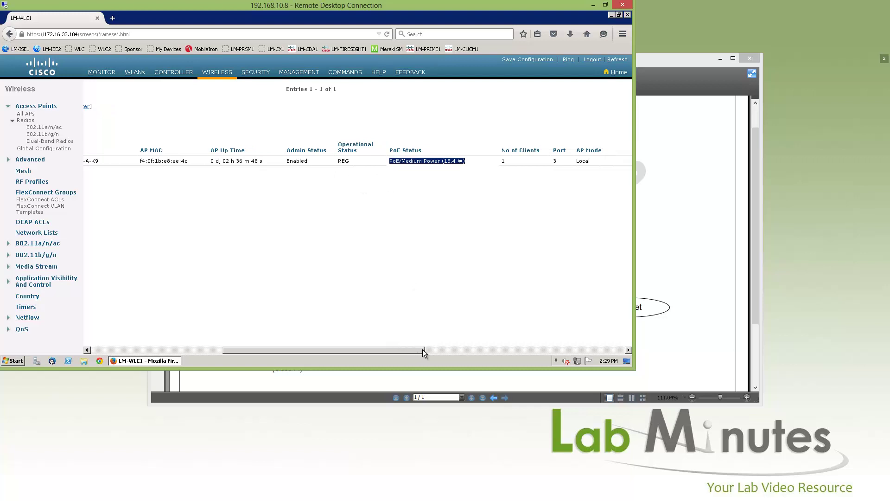
drag(422, 351, 163, 327)
double_click(336, 161)
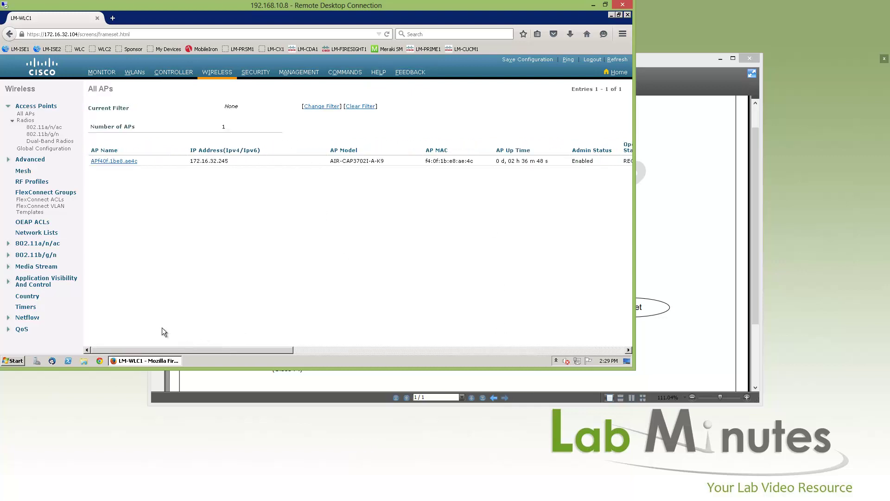
Step: Review APf40f.1be8.ae4c's General, Credentials, Interfaces, High Availability, Inventory and Advanced tabs, then list 802.11a/n/ac radios
click(119, 161)
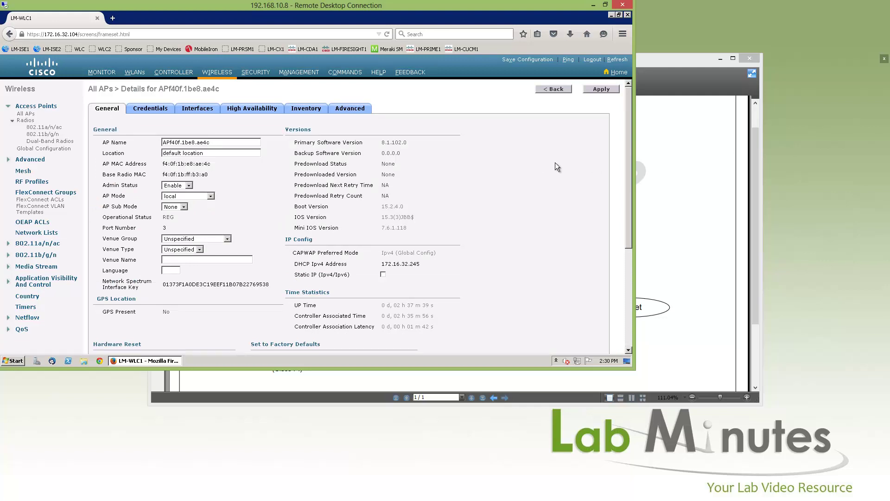
scroll(498, 205, down, 5)
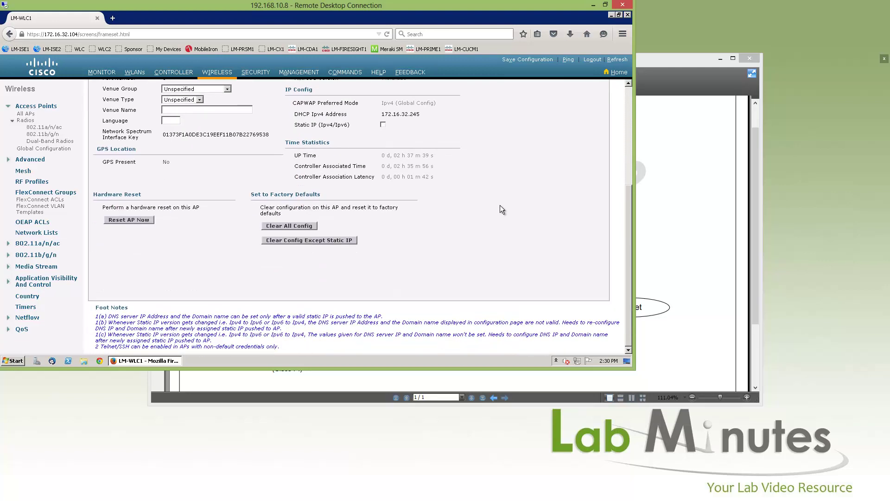
scroll(500, 205, up, 5)
click(150, 108)
click(198, 109)
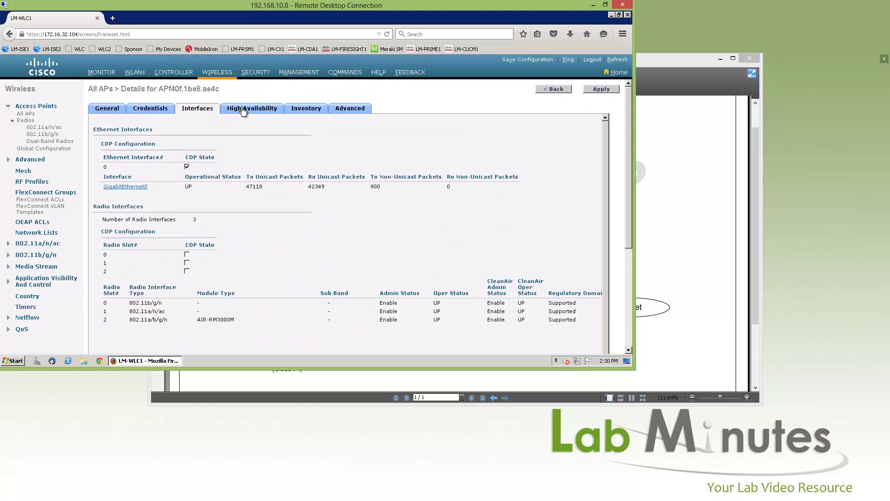
click(252, 108)
click(318, 109)
click(350, 108)
click(111, 111)
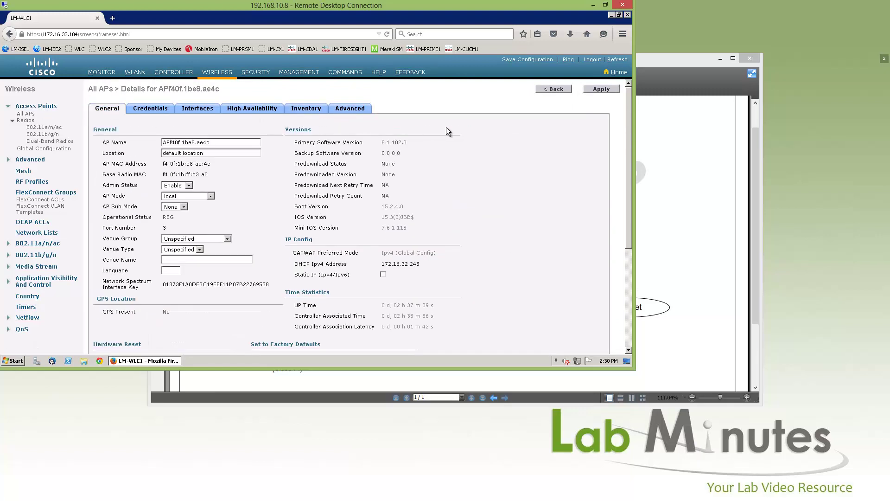
click(47, 127)
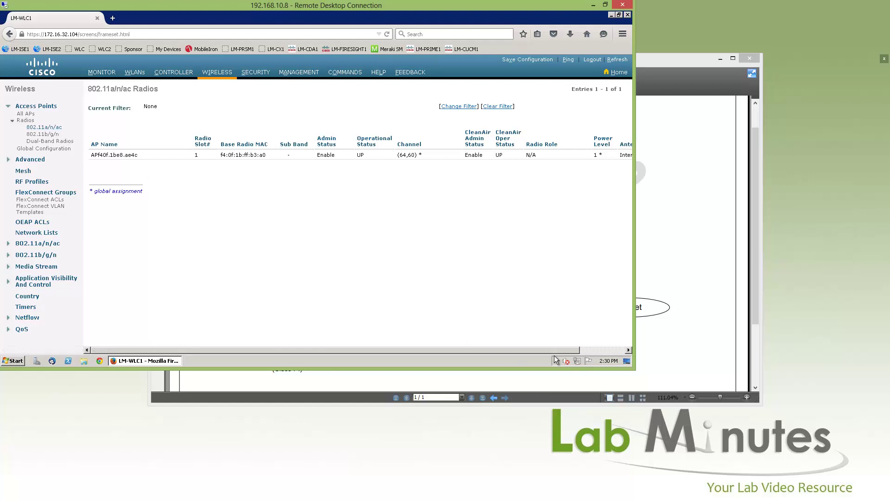
Step: Open the 802.11a radio's Configure page and point out its RF Channel and Tx Power Level Assignment sections
drag(578, 349, 616, 348)
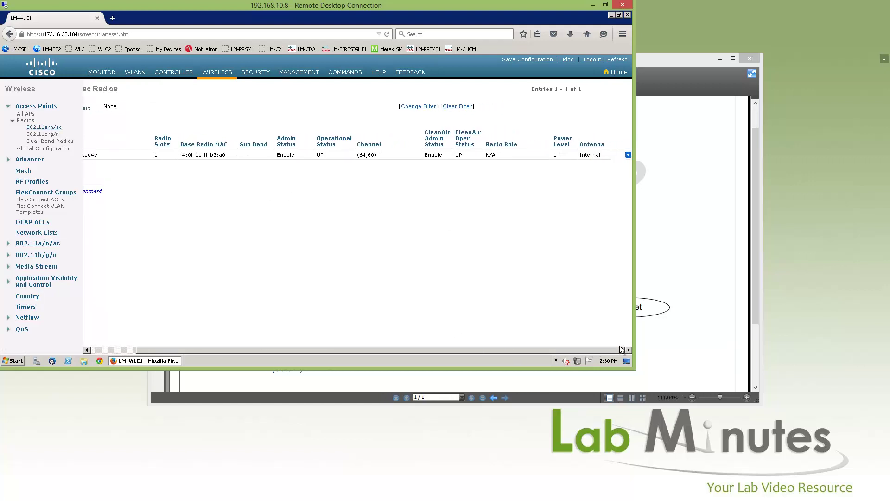
mouse_move(628, 155)
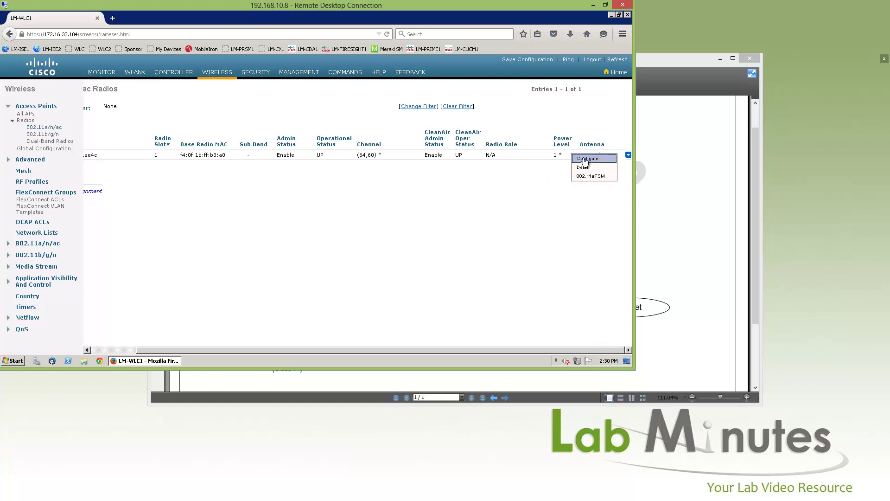
click(588, 159)
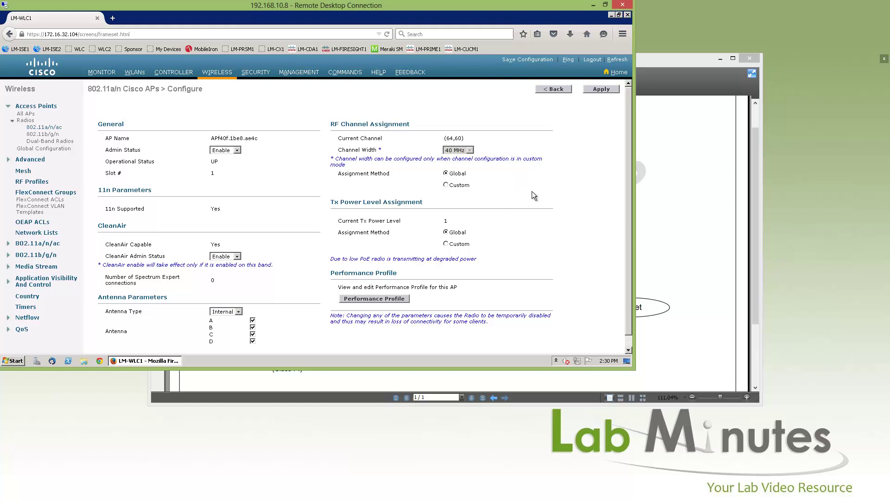
drag(335, 123, 393, 124)
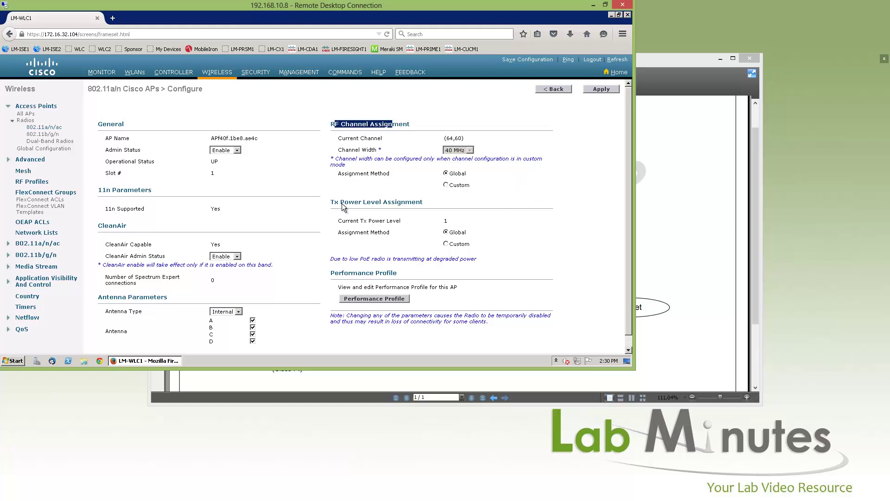
drag(341, 202, 418, 203)
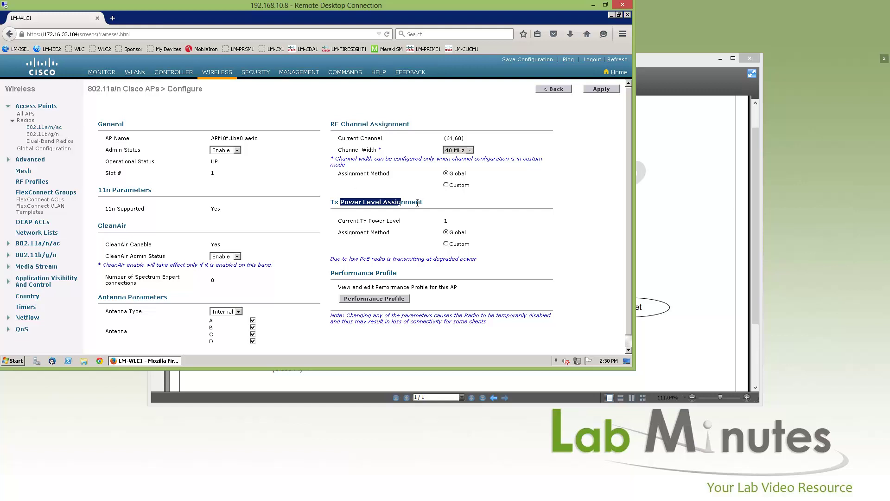
click(281, 182)
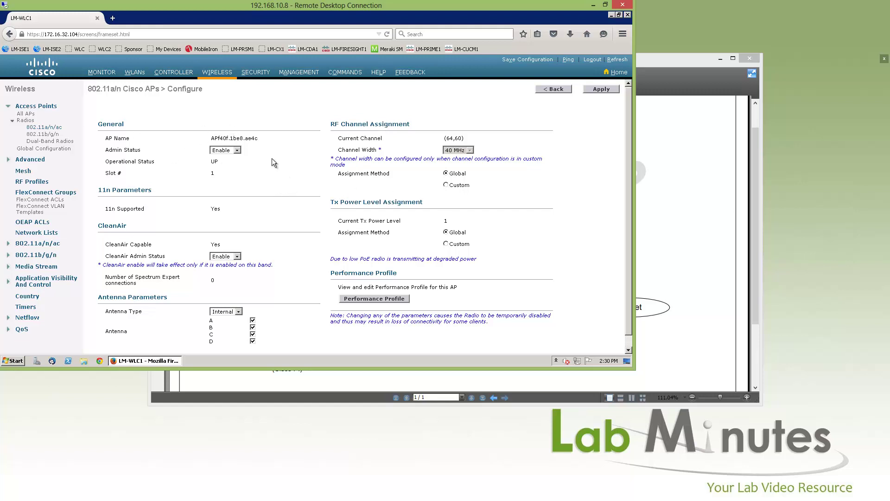
Step: Keep the radio's Admin Status at Enable and show the 802.11b/g/n radios list
click(237, 150)
click(255, 160)
click(50, 135)
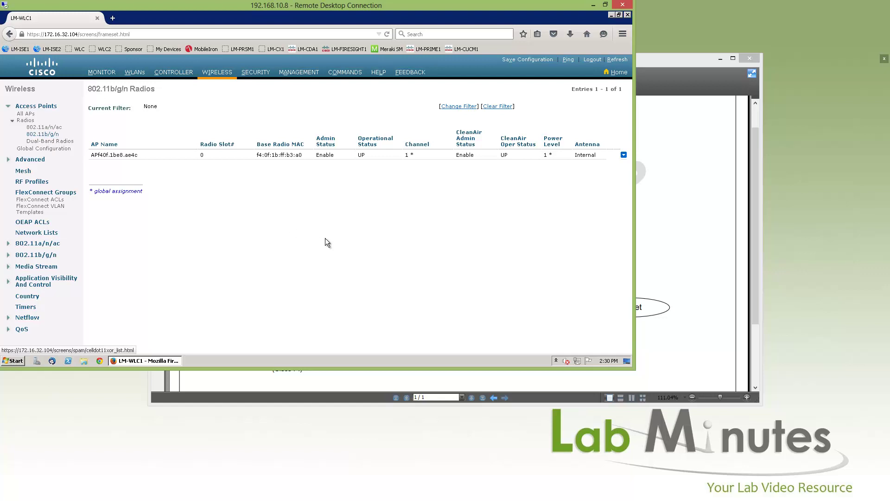
Step: Return to the 802.11a/n/ac radios list and review the radio's detailed parameters
mouse_move(624, 155)
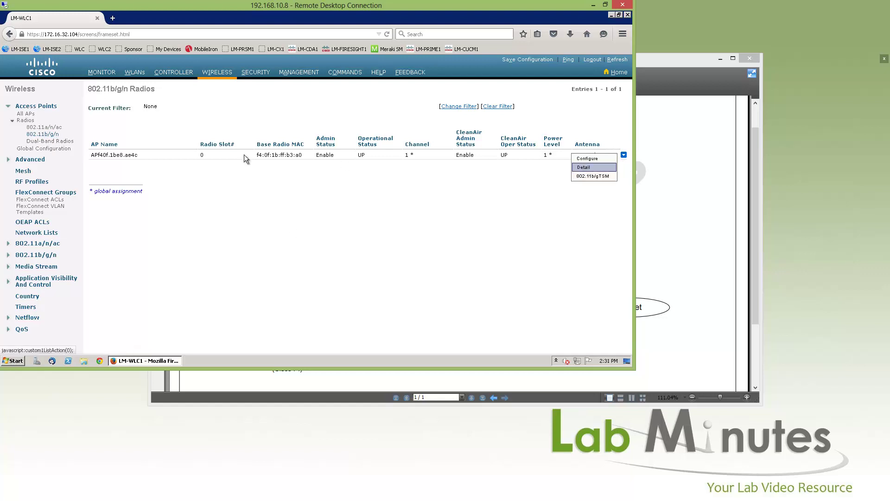
click(55, 128)
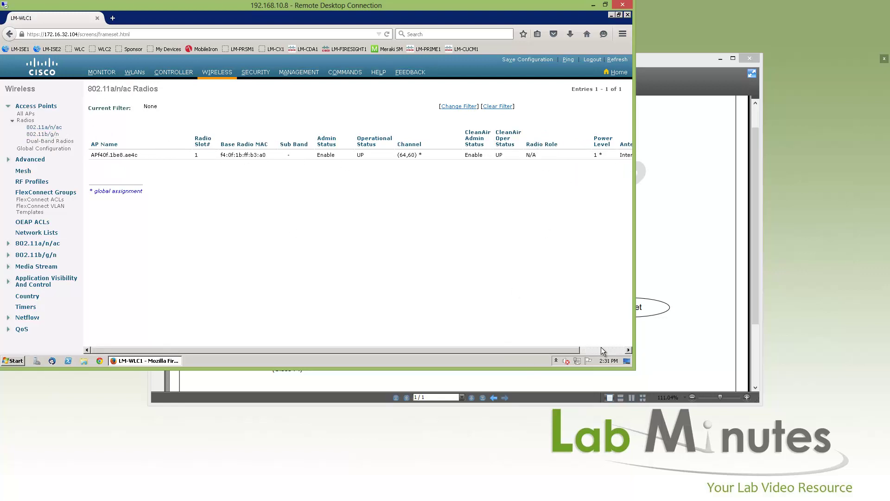
click(616, 348)
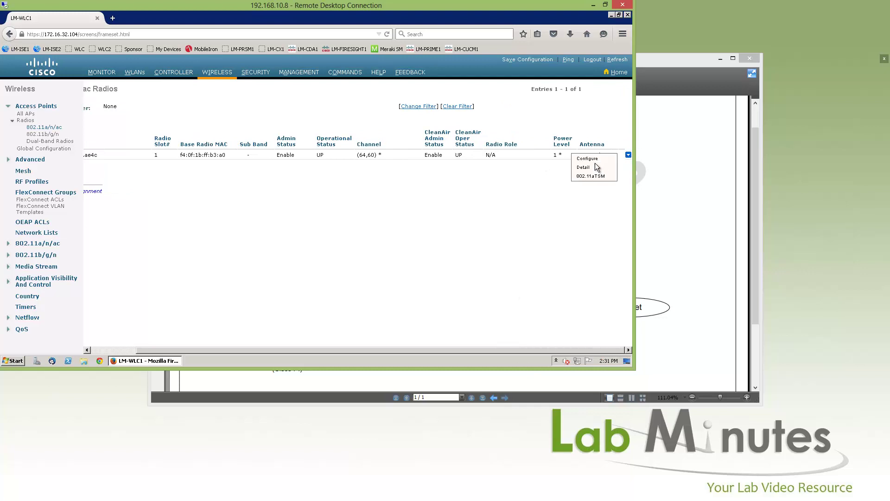
click(596, 167)
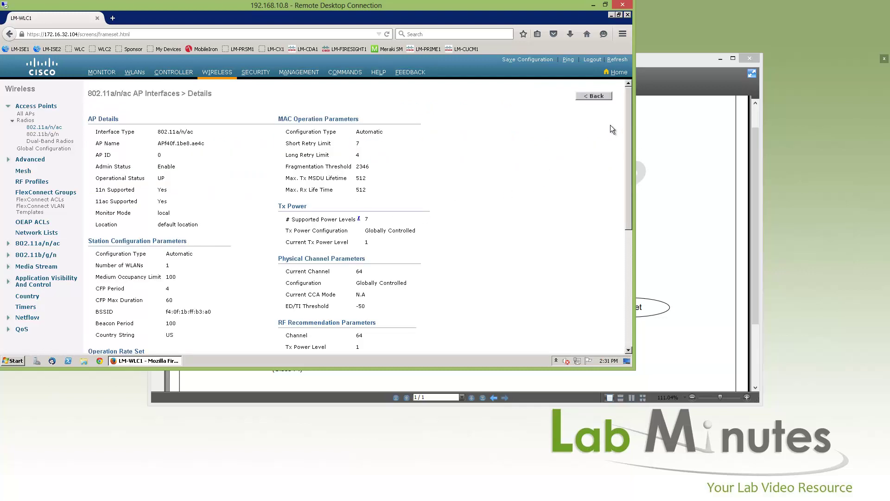
scroll(629, 132, down, 2)
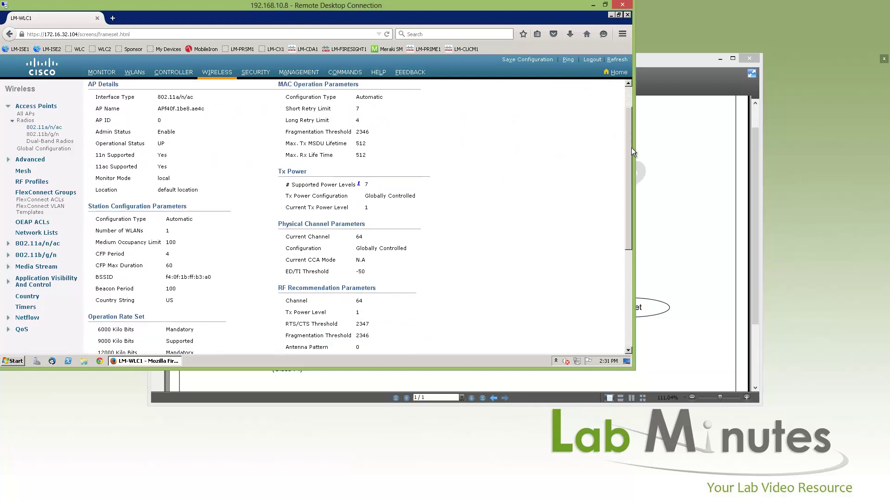
scroll(632, 149, up, 2)
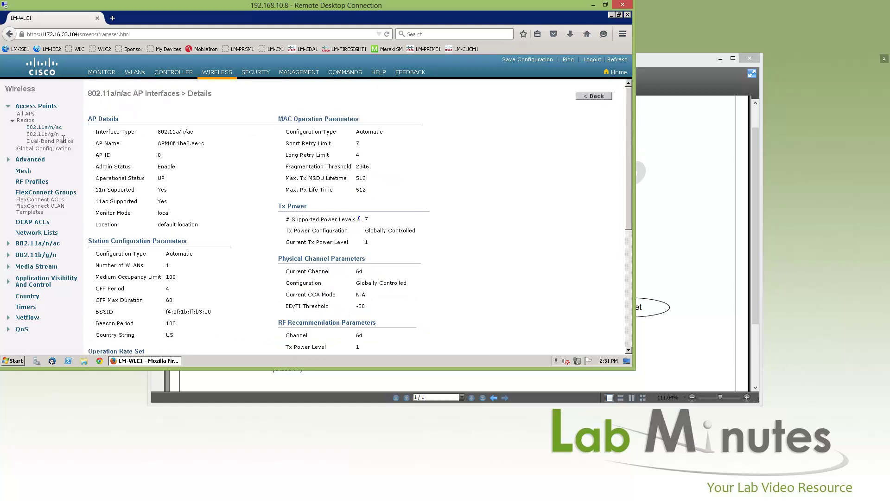
Step: Glance at the Dual-Band Radios list, then highlight the access point's model name under All APs
click(33, 141)
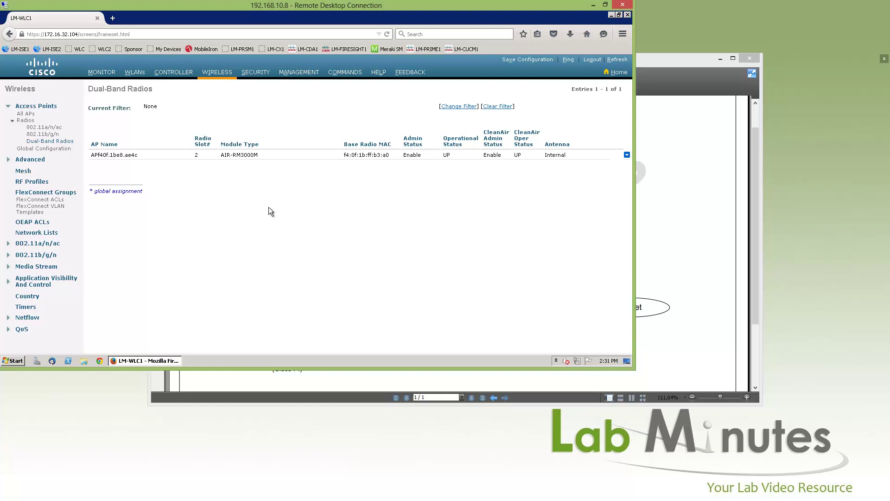
click(44, 128)
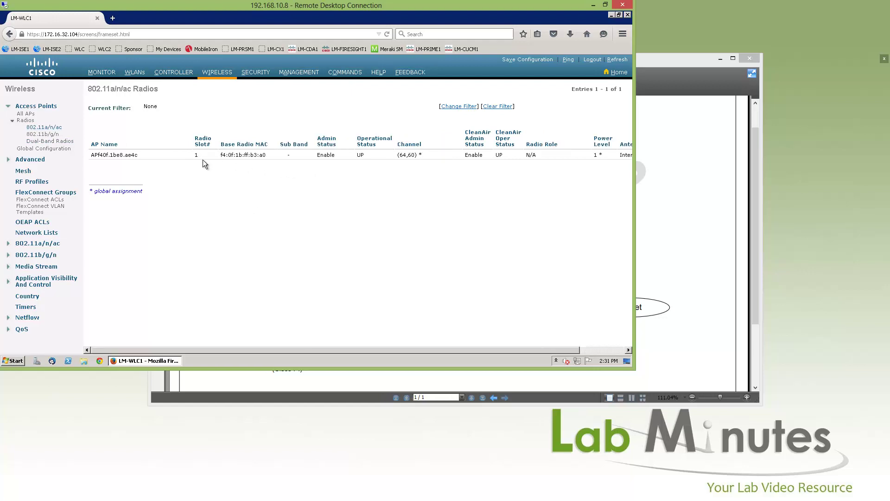
click(26, 113)
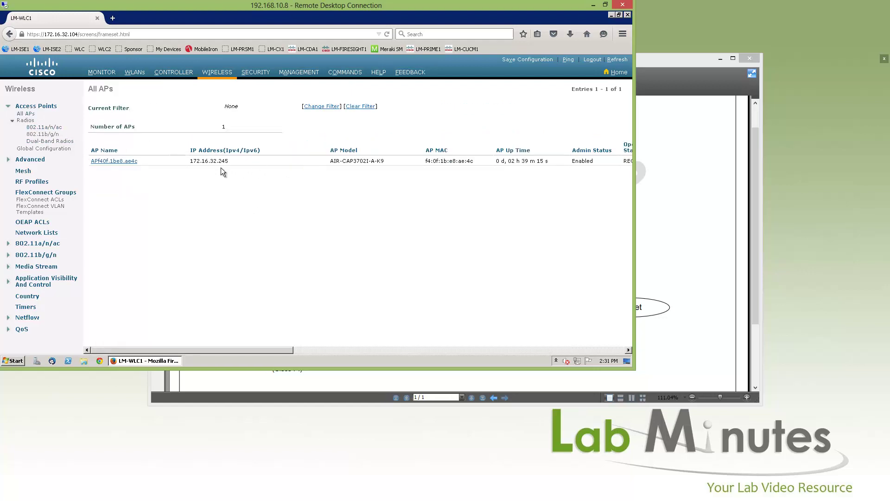
drag(373, 161, 337, 161)
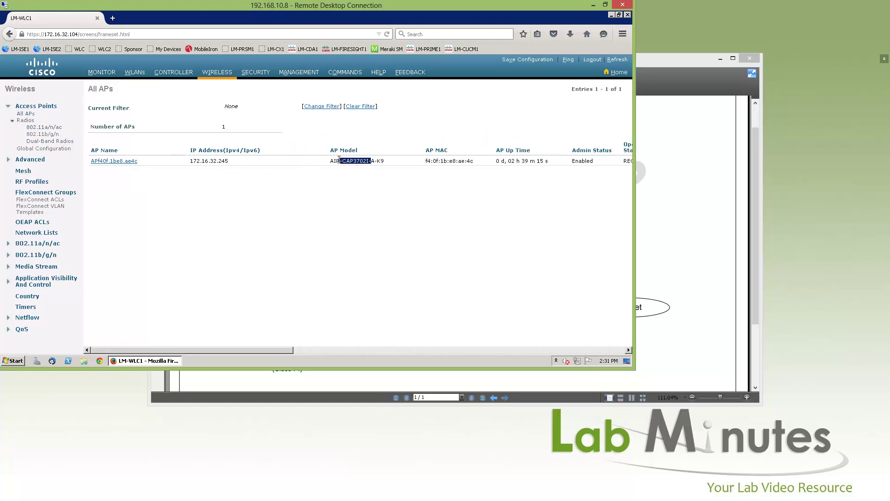
click(338, 182)
Step: In the Dual-Band Radios list, highlight the RM3000M module type and radio slot 2
click(61, 141)
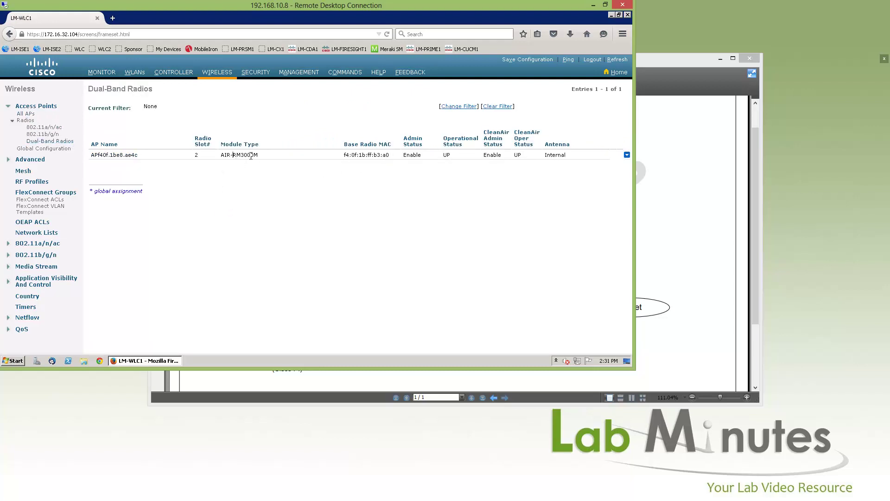
drag(233, 155, 259, 155)
click(254, 195)
drag(191, 155, 199, 156)
Step: Review the AP Global Configuration page, then open Advanced > Load Balancing (window size 5, denial count 3)
click(41, 148)
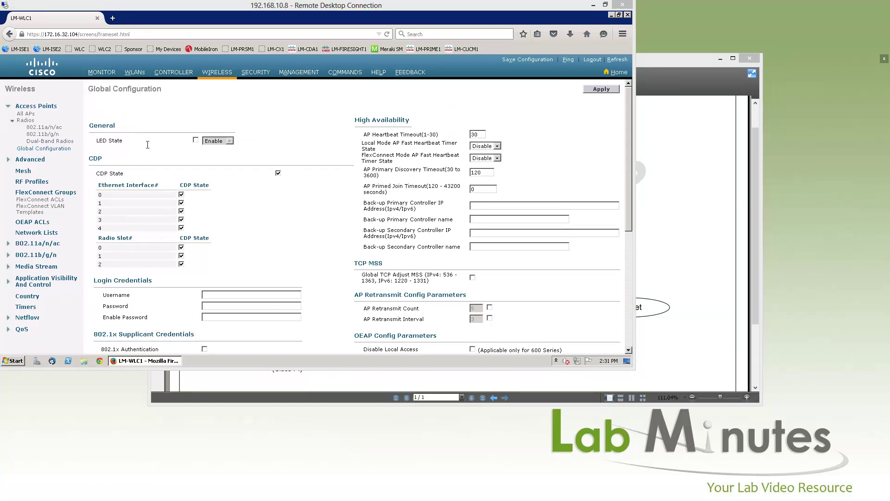
click(327, 220)
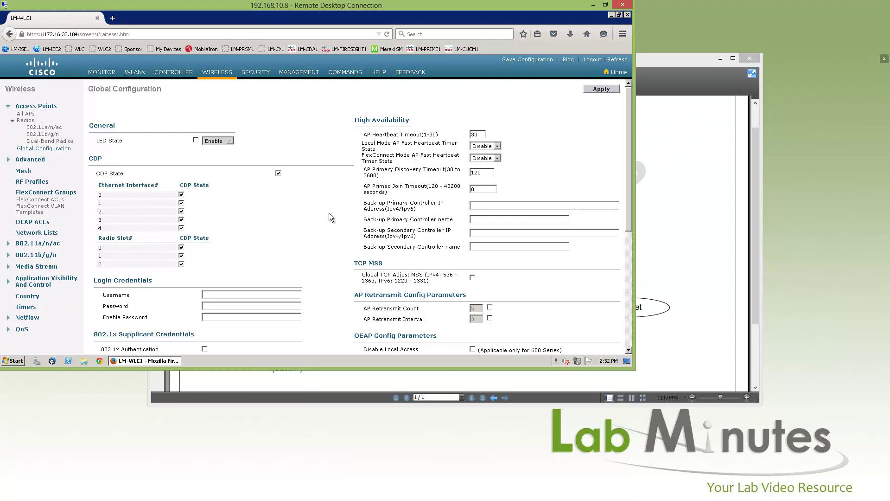
scroll(326, 210, down, 8)
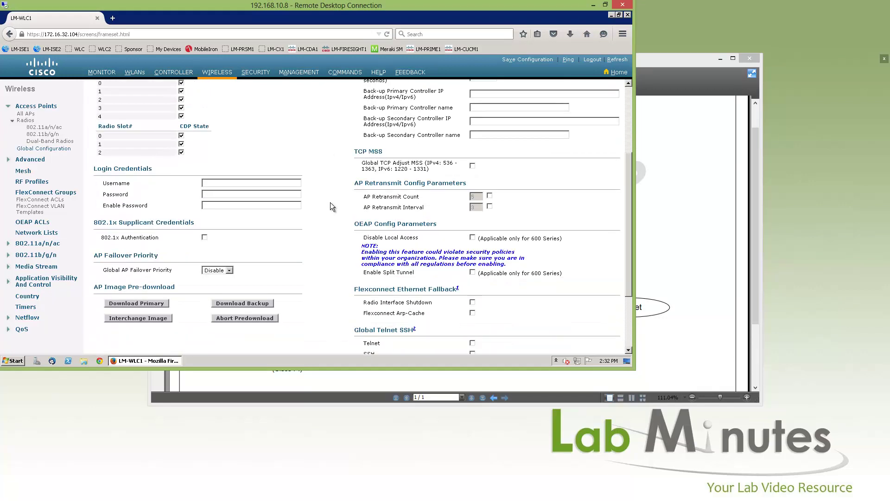
scroll(335, 244, up, 6)
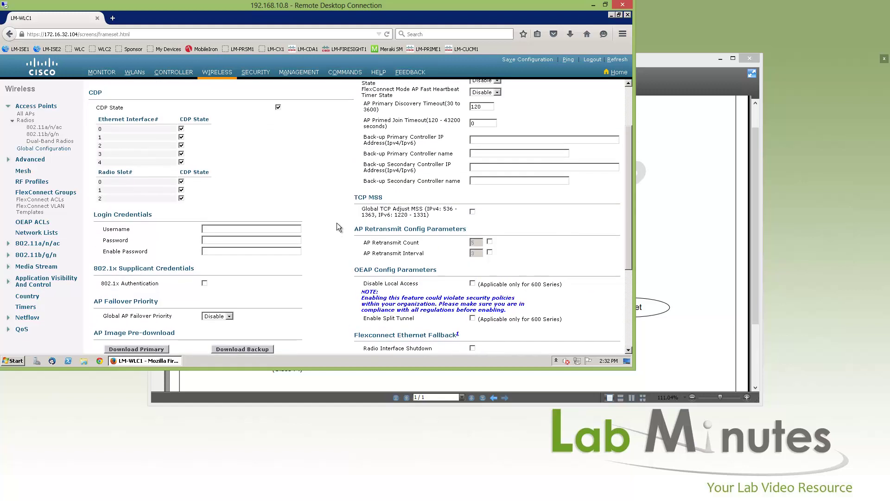
scroll(327, 166, up, 2)
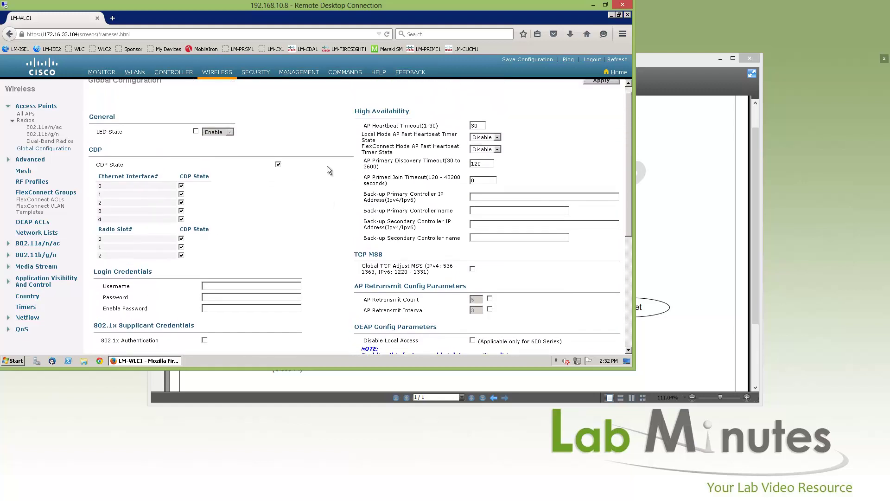
click(30, 160)
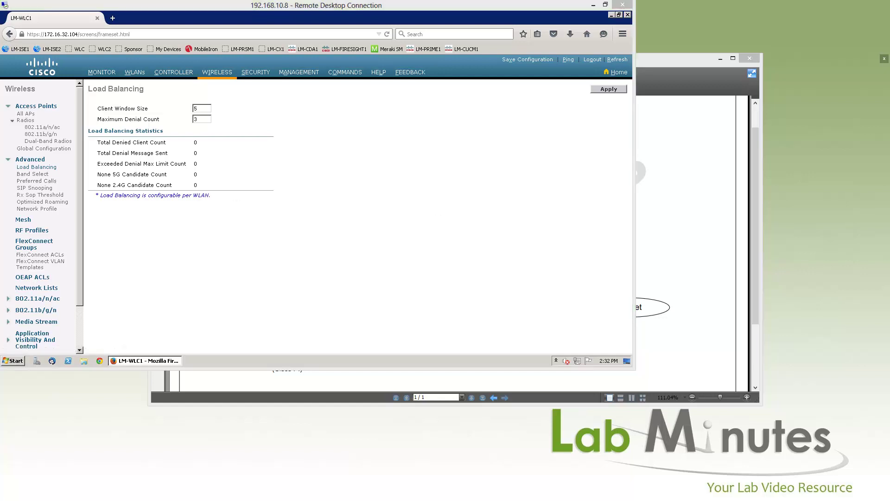
Step: Browse the Band Select, Rx Sop Threshold, Optimized Roaming and Mesh pages, then bring up RF Profiles
click(32, 174)
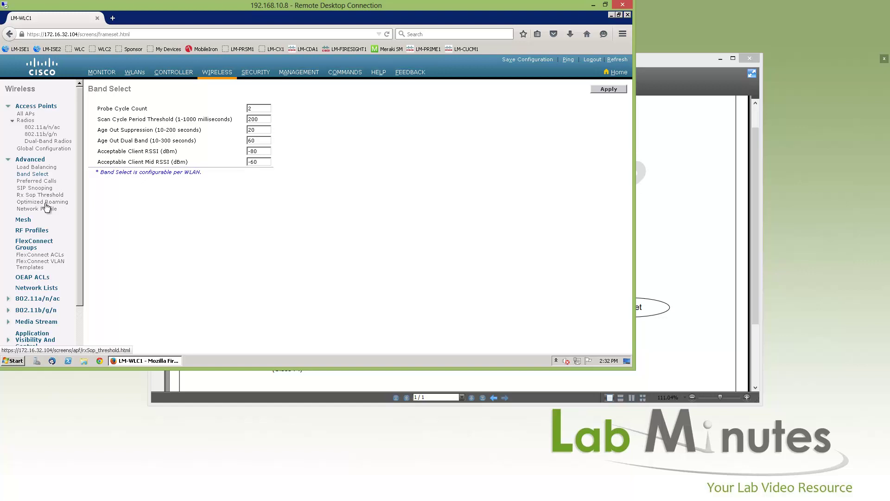
click(39, 195)
click(50, 202)
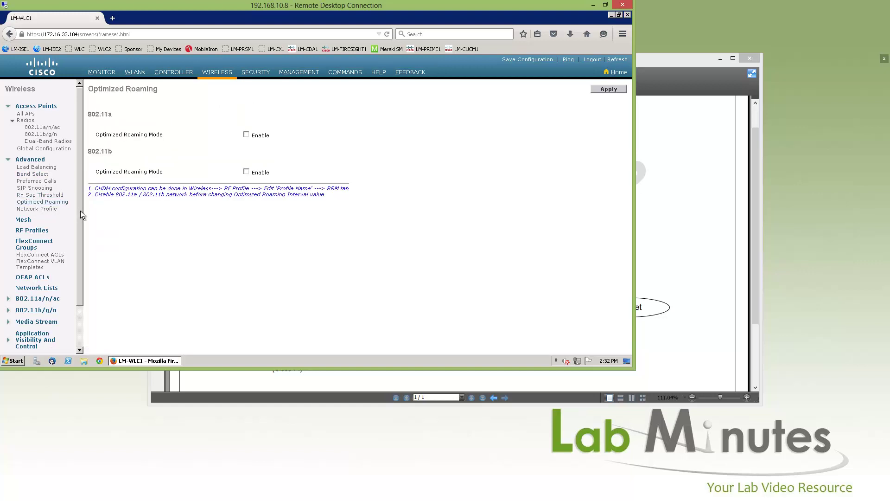
scroll(79, 218, down, 1)
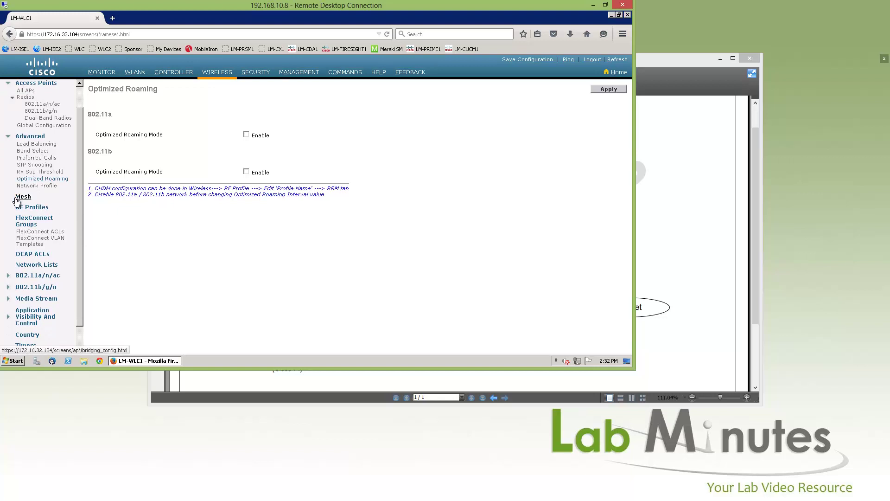
click(22, 196)
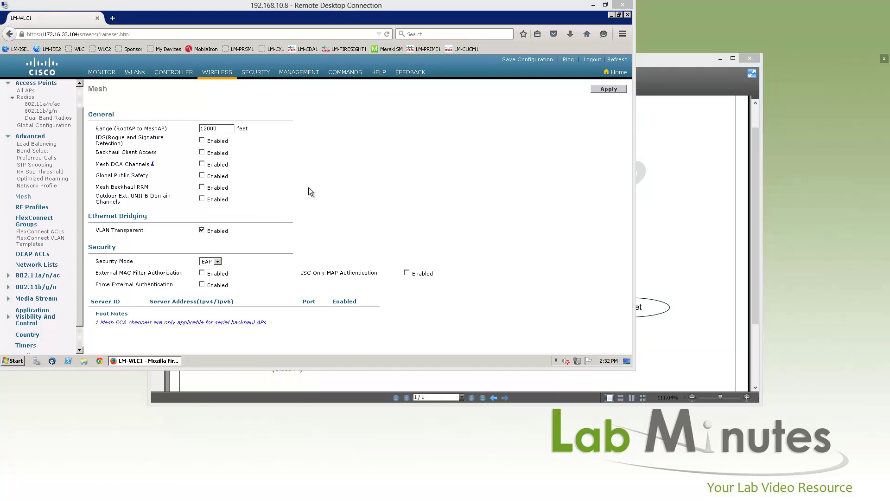
drag(81, 180, 81, 213)
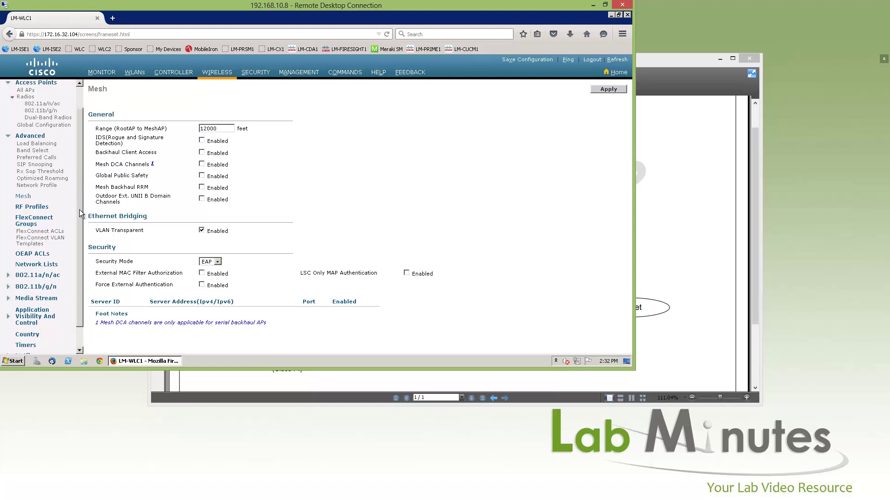
scroll(80, 329, down, 1)
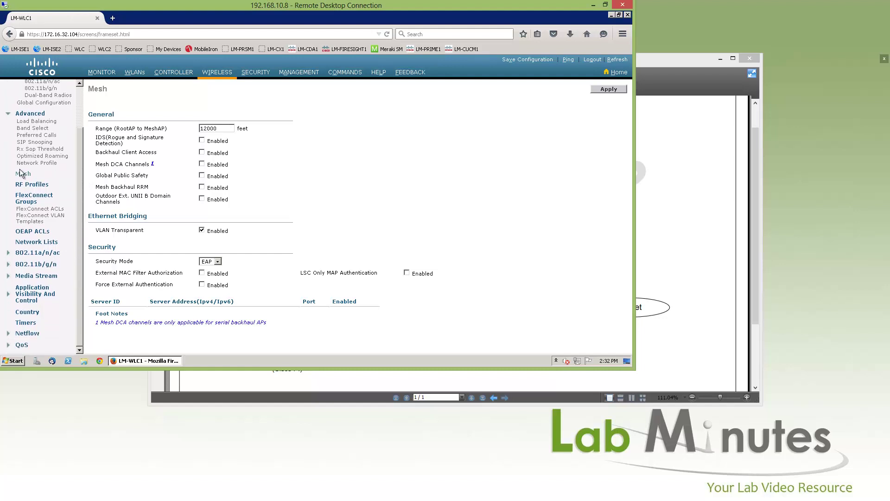
click(22, 187)
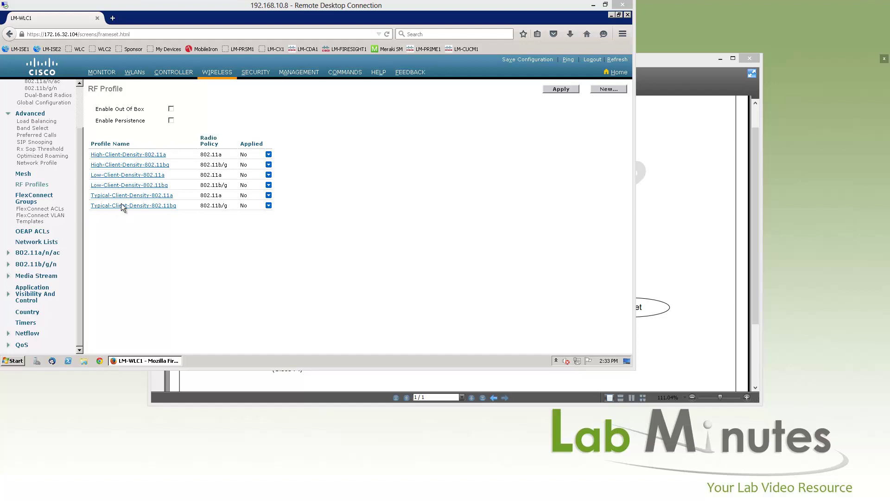
Step: Show the Wireless FlexConnect Groups page, which lists 0 entries
click(31, 203)
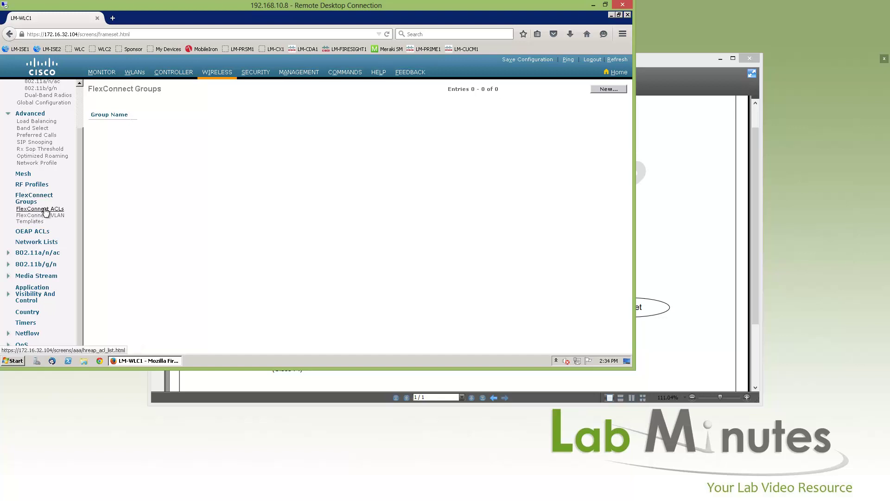
Step: Visit FlexConnect VLAN Templates, OEAP ACLs and the empty Network Lists, then expand 802.11a/n/ac
click(38, 219)
click(32, 231)
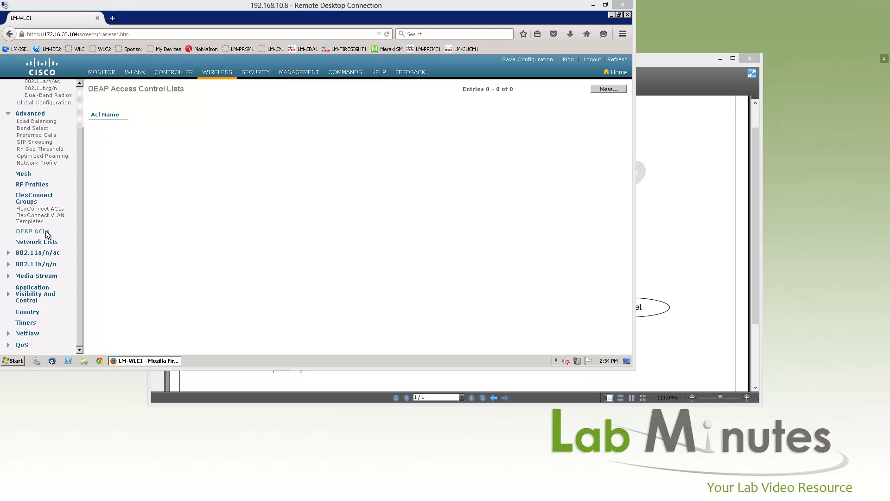
click(32, 243)
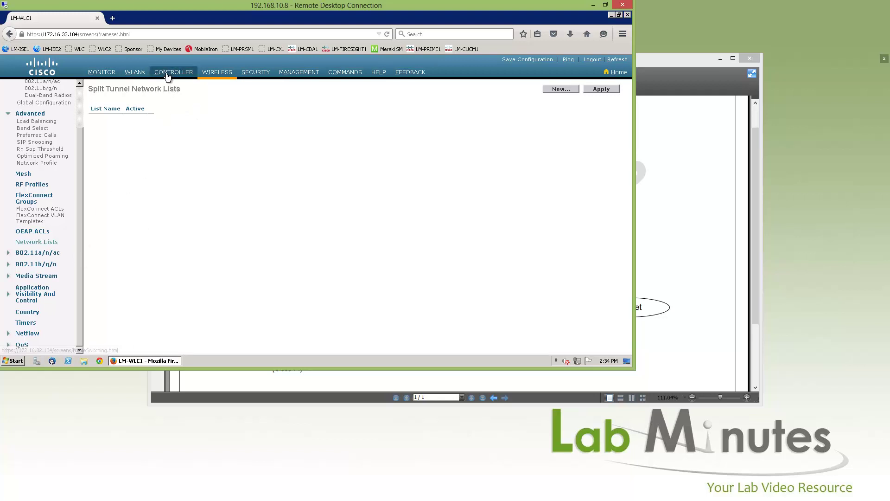
click(47, 251)
scroll(80, 239, down, 4)
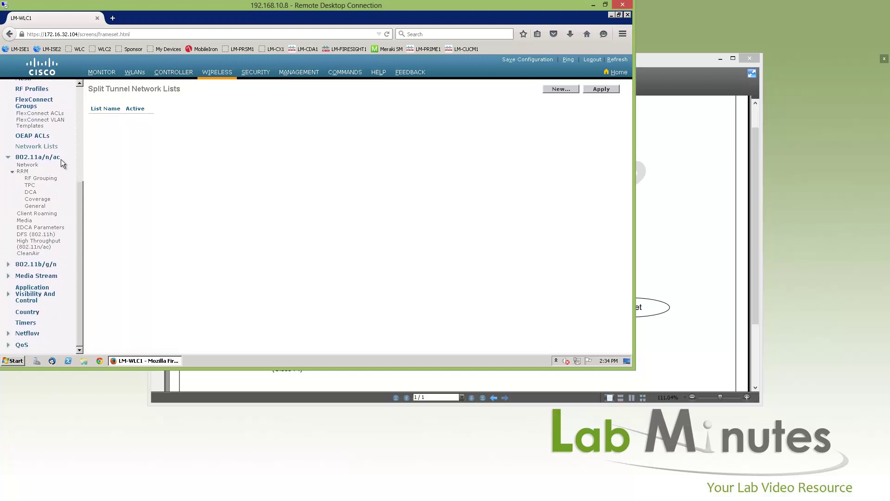
Step: Review the 802.11a Global Parameters, Tx Power Control, DCA, Coverage and RF Grouping pages
click(81, 216)
click(34, 166)
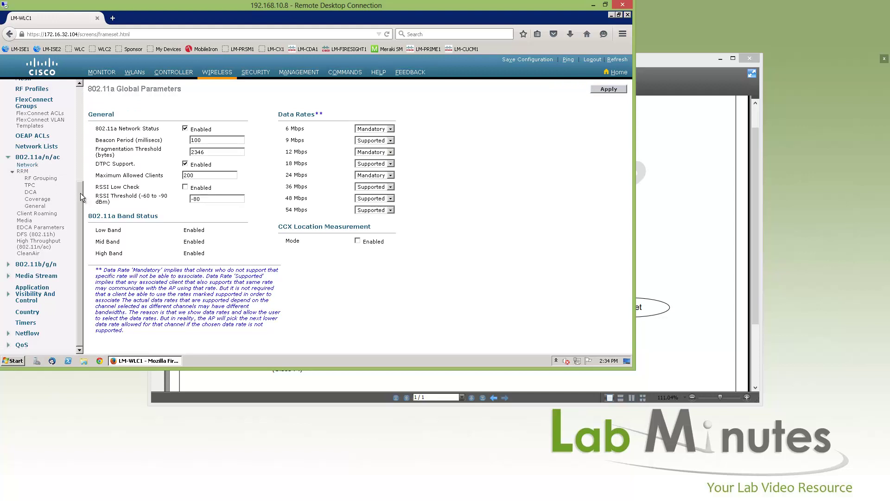
click(30, 186)
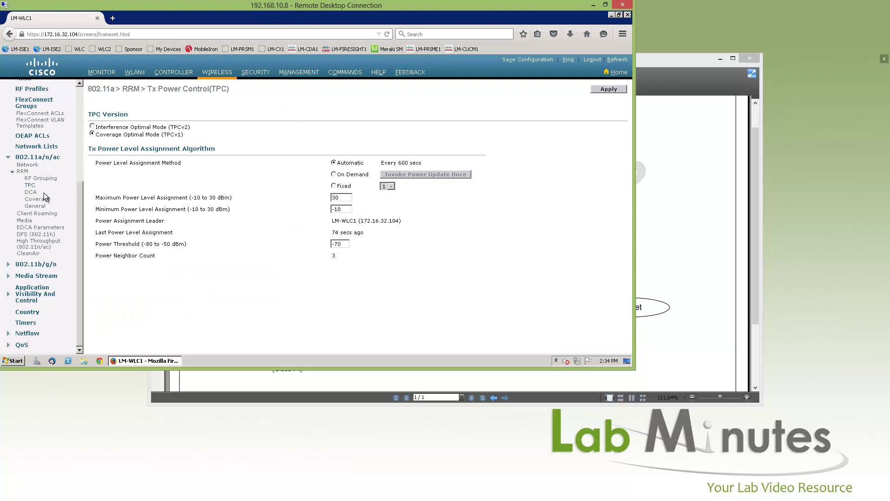
click(31, 192)
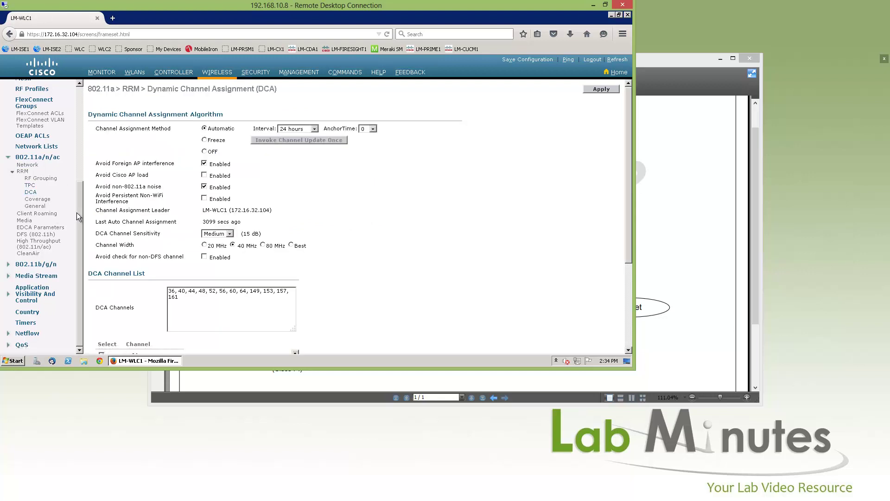
click(36, 199)
click(35, 179)
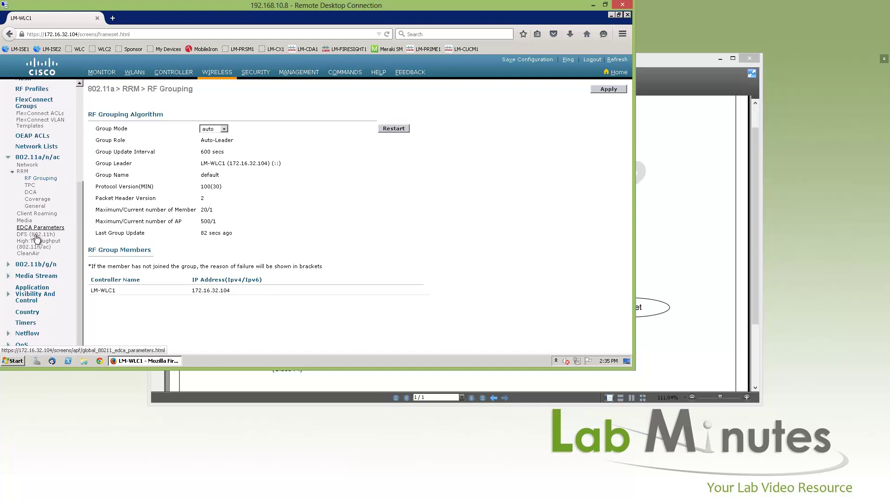
Step: Review the 802.11h, 802.11n/ac throughput and CleanAir pages, then swap the 802.11a/n/ac tree for 802.11b/g/n
click(42, 237)
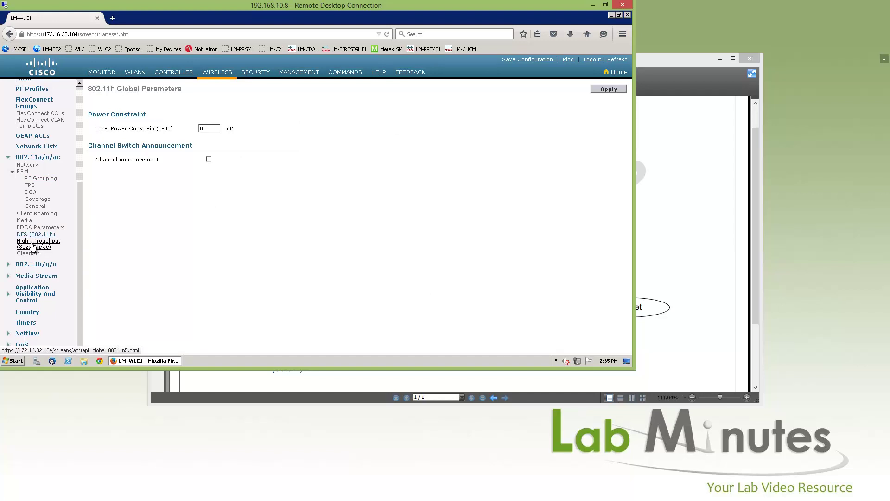
click(35, 244)
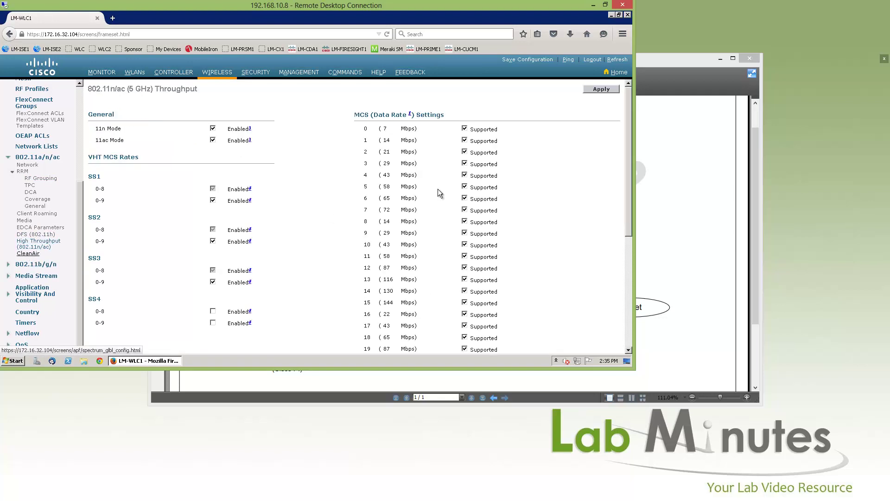
click(28, 253)
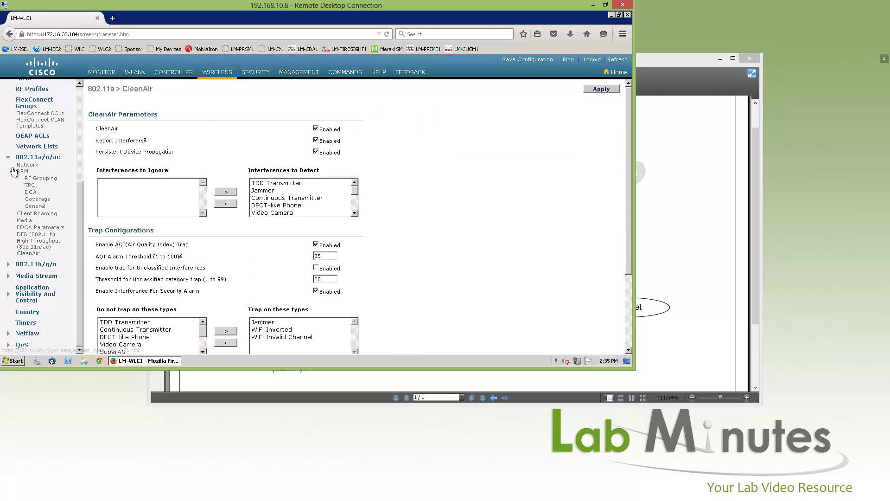
click(8, 158)
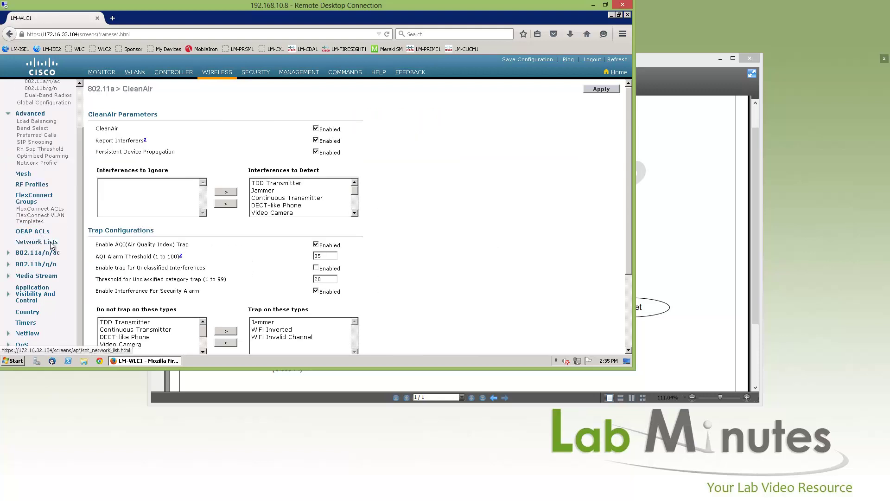
click(8, 265)
drag(80, 238, 76, 293)
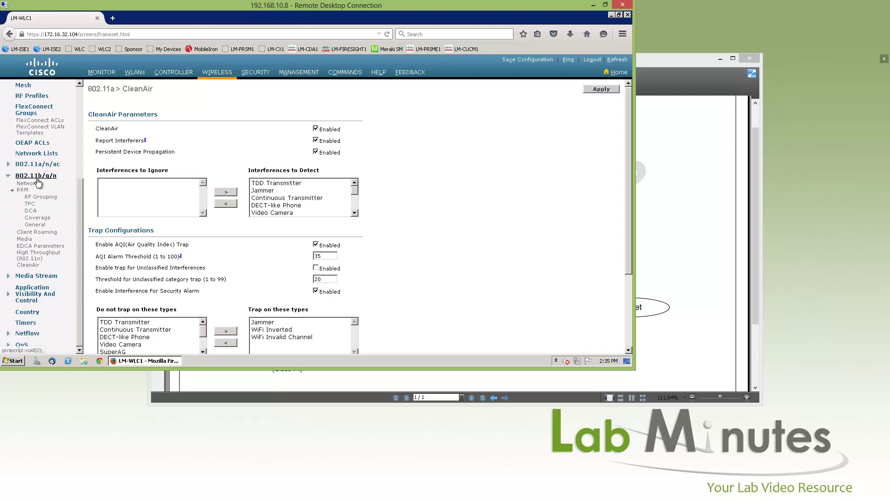
Step: Collapse 802.11b/g/n in the tree and expand Media Stream to reveal General and Streams
click(9, 176)
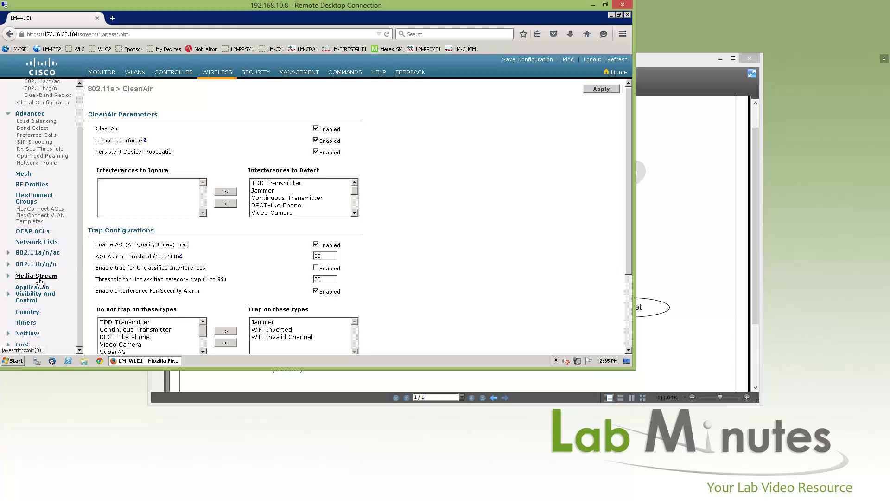
click(37, 276)
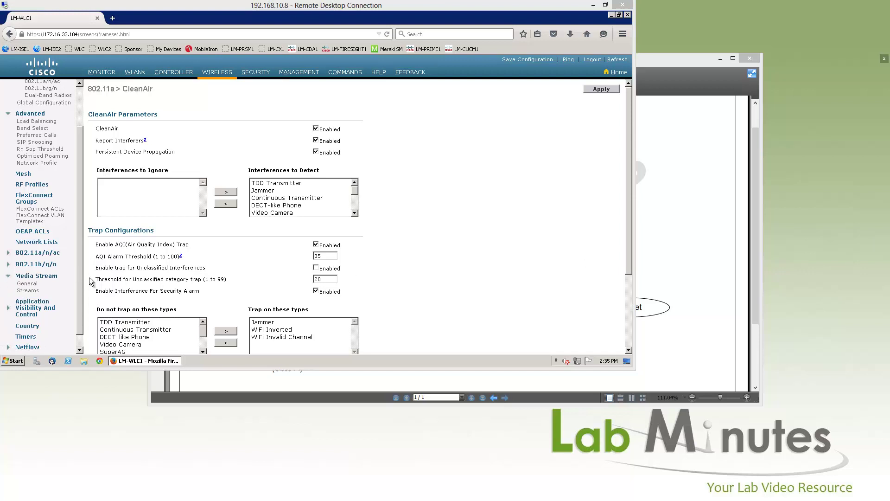
click(79, 298)
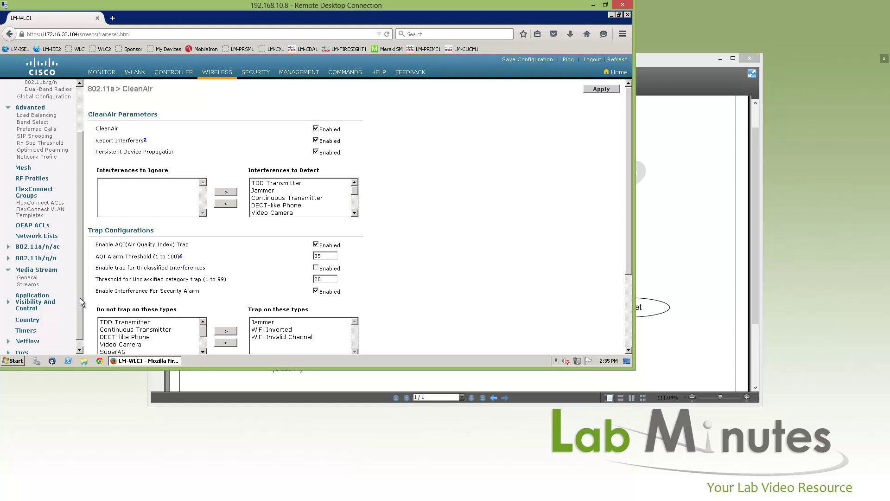
drag(79, 298, 80, 327)
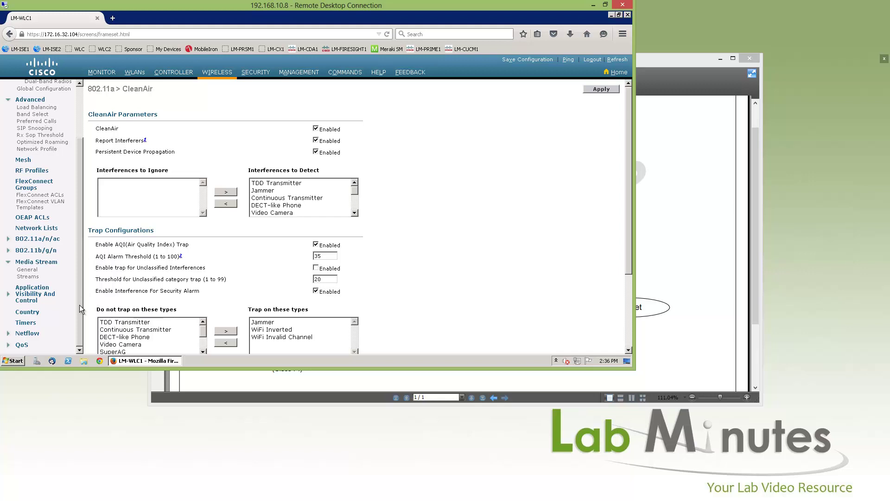
Step: Show the Media Stream General settings and expand Application Visibility And Control
click(27, 270)
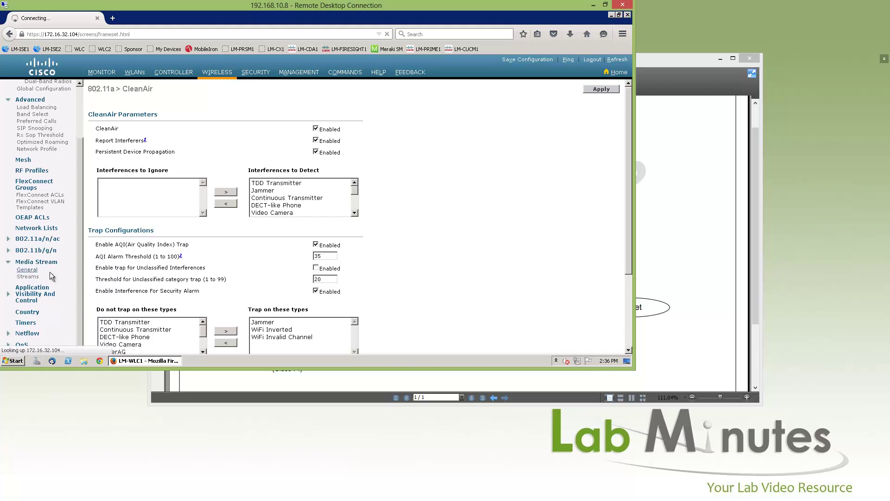
click(25, 263)
click(34, 294)
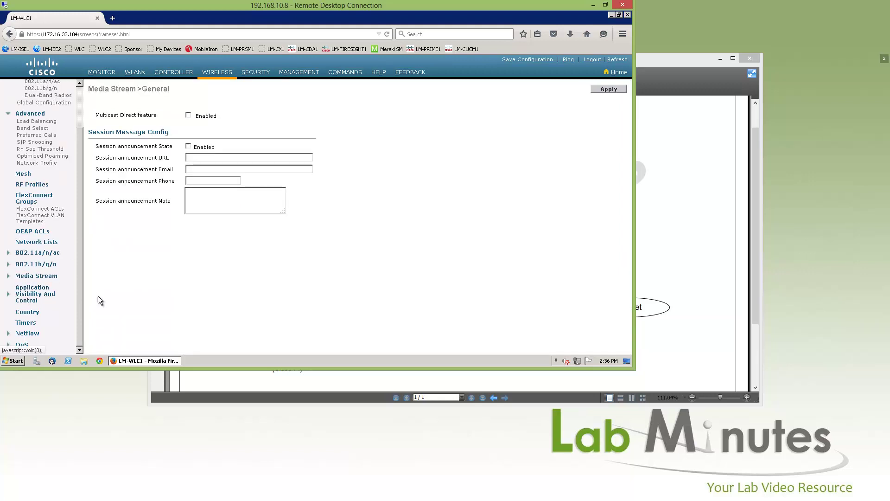
scroll(75, 320, down, 1)
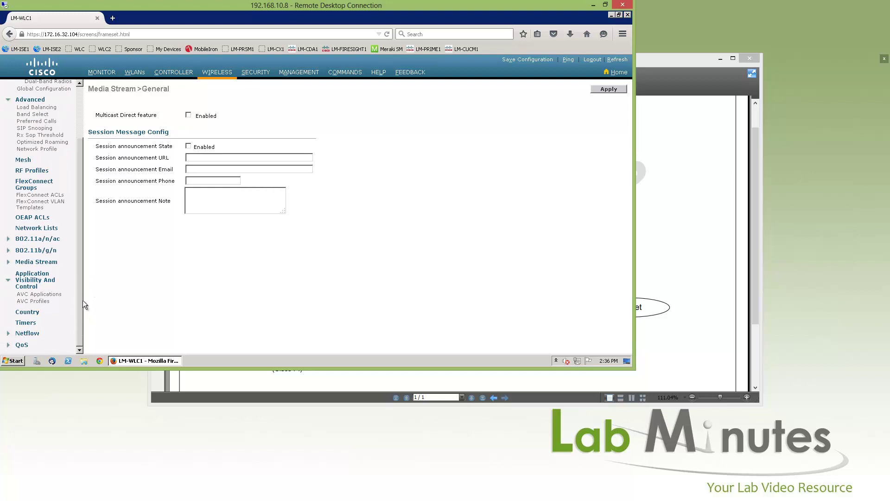
Step: Compare the AVC Applications list with the empty AVC Profiles page, then collapse the AVC section
click(37, 294)
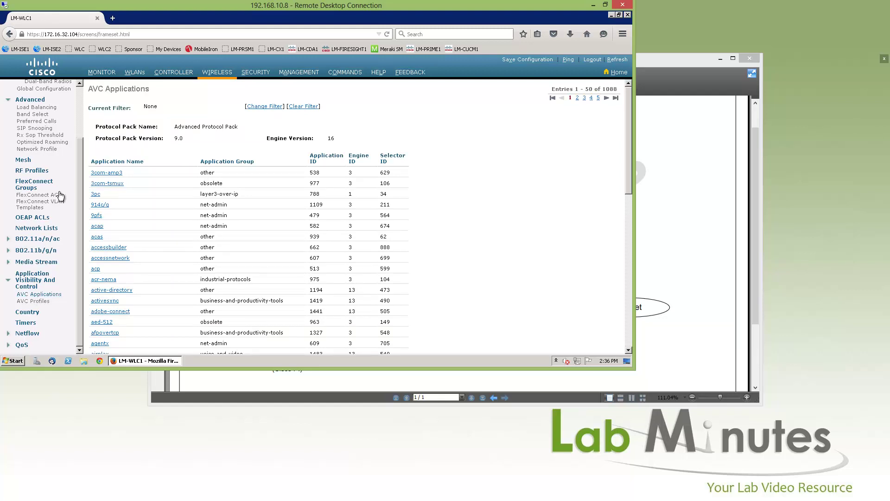
click(40, 302)
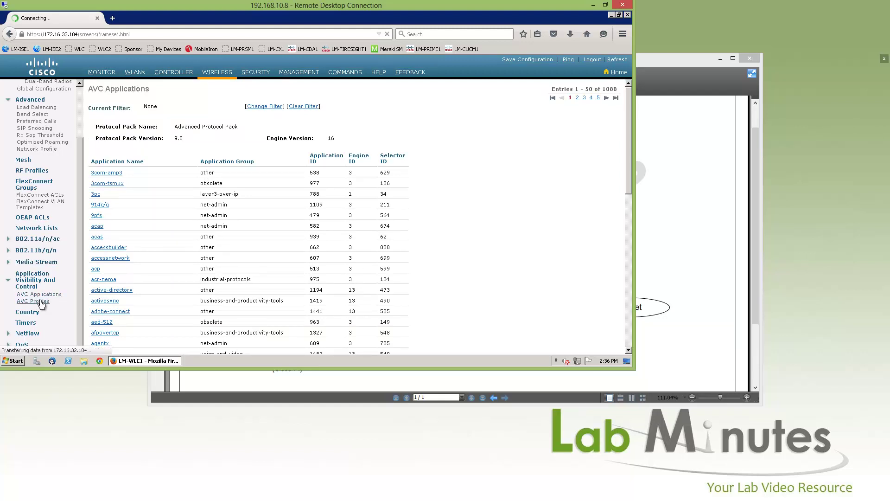
click(42, 295)
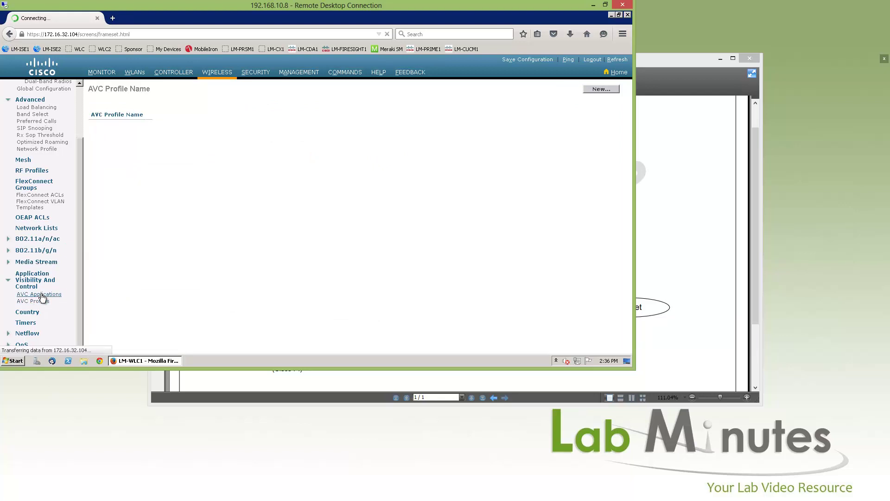
click(44, 302)
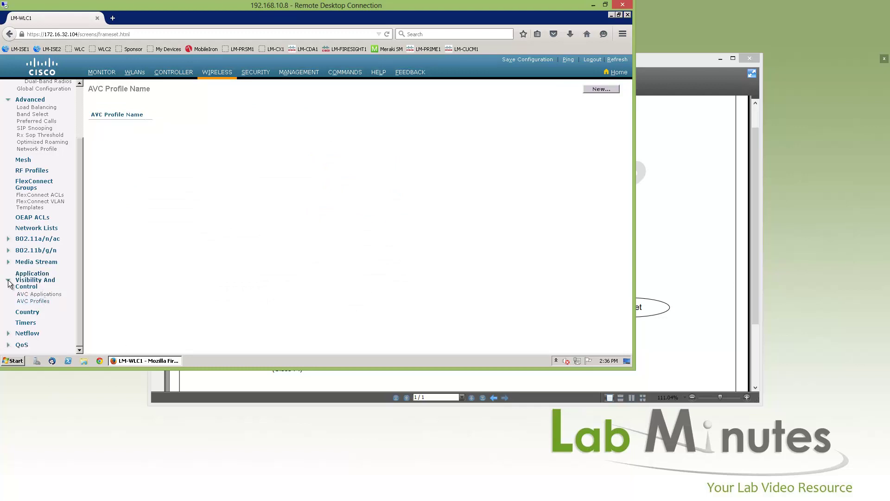
click(29, 286)
Step: Check the US (United States) country row, then view Timers with its 10-second authentication response timeout
click(41, 314)
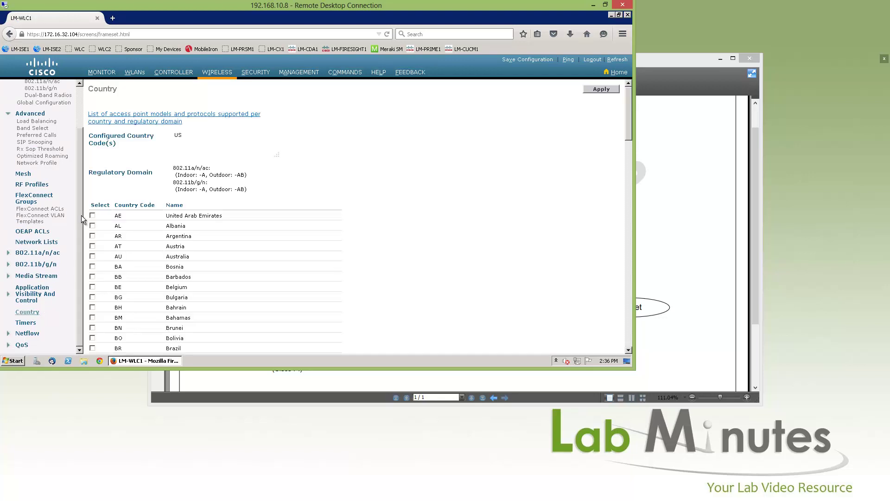
scroll(580, 153, down, 6)
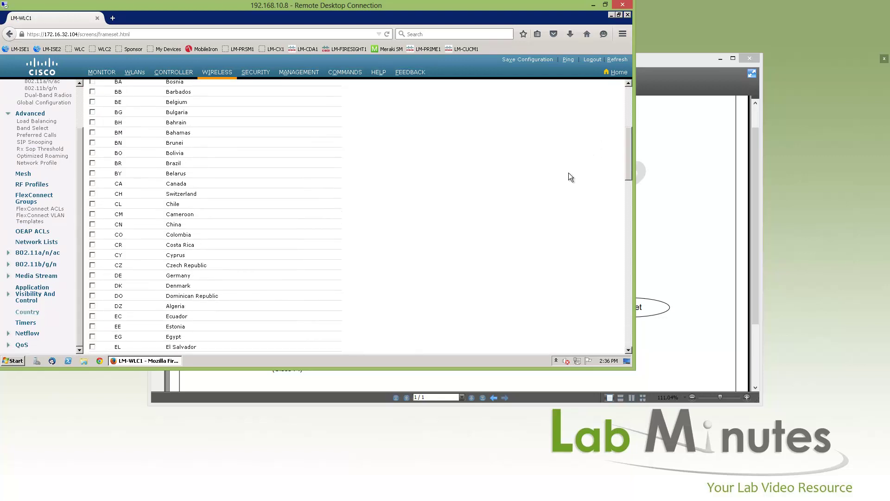
scroll(628, 155, down, 3)
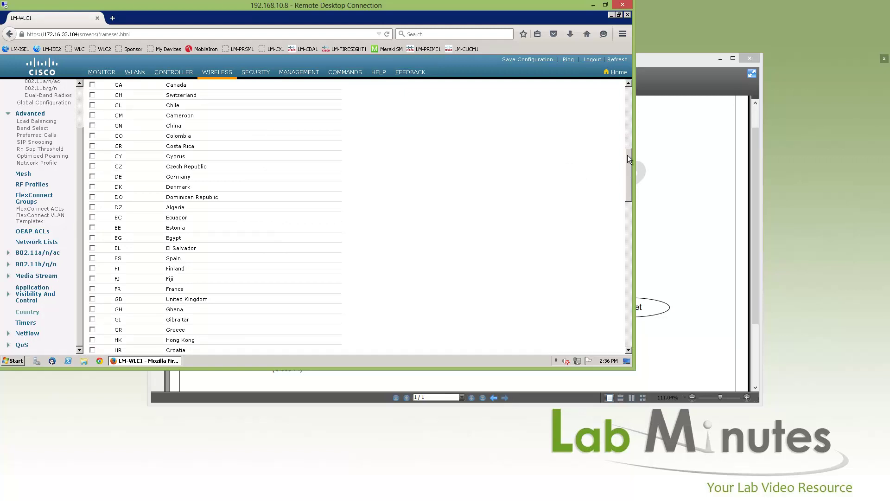
drag(628, 170, 622, 323)
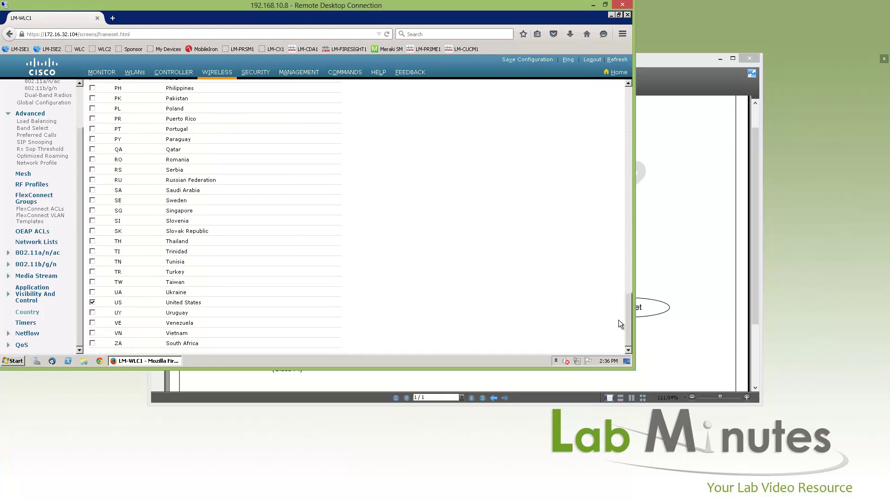
double_click(119, 302)
drag(166, 302, 222, 305)
click(25, 323)
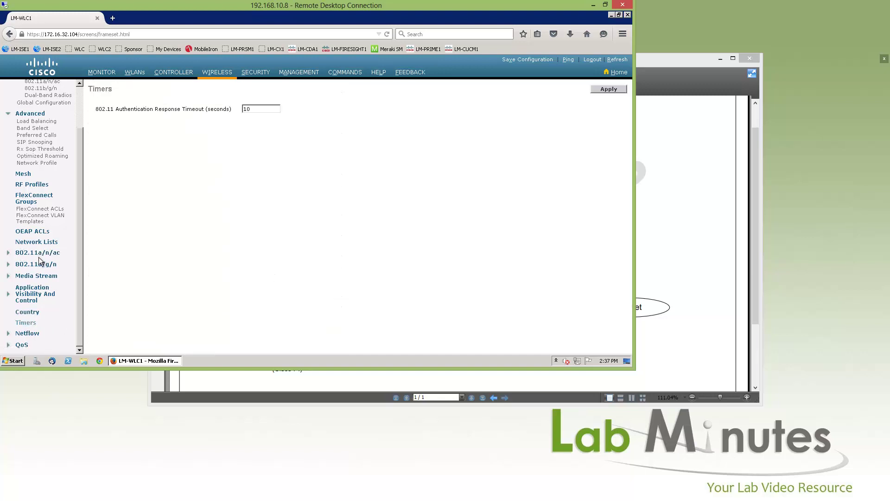
Step: View the empty Netflow Monitor list, then the bronze, gold, platinum and silver QoS Profiles
click(26, 333)
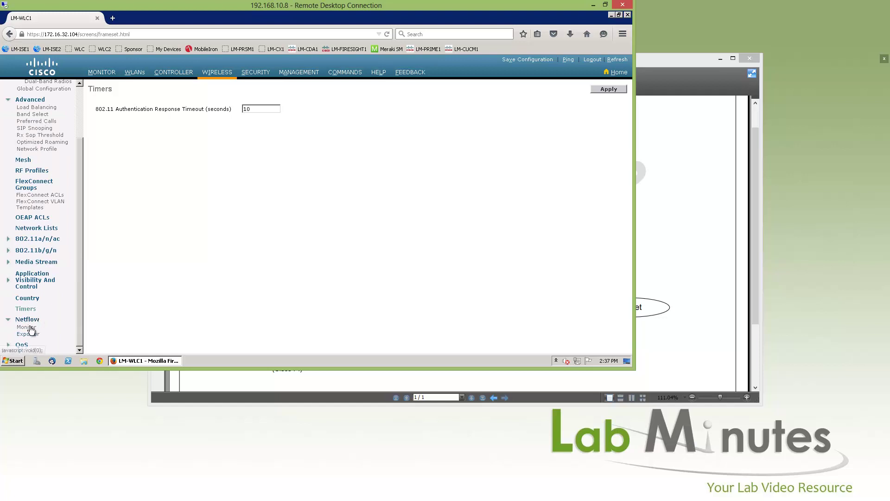
click(27, 327)
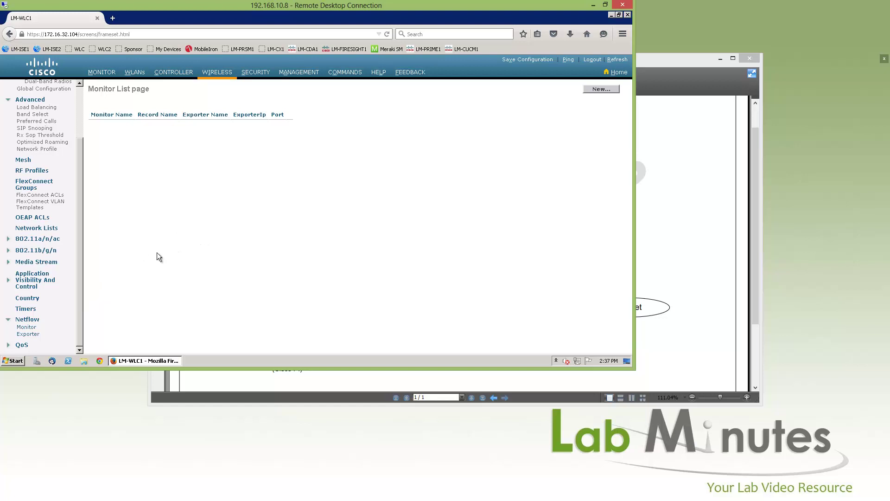
click(22, 344)
click(80, 349)
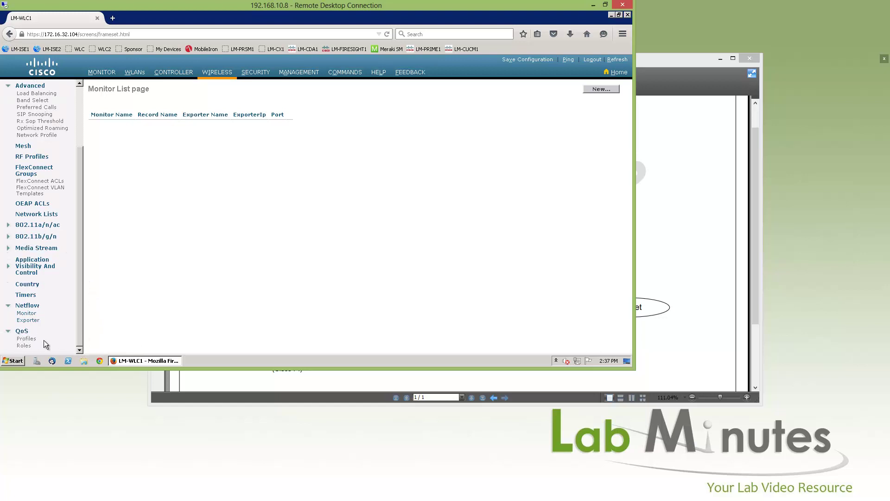
click(25, 340)
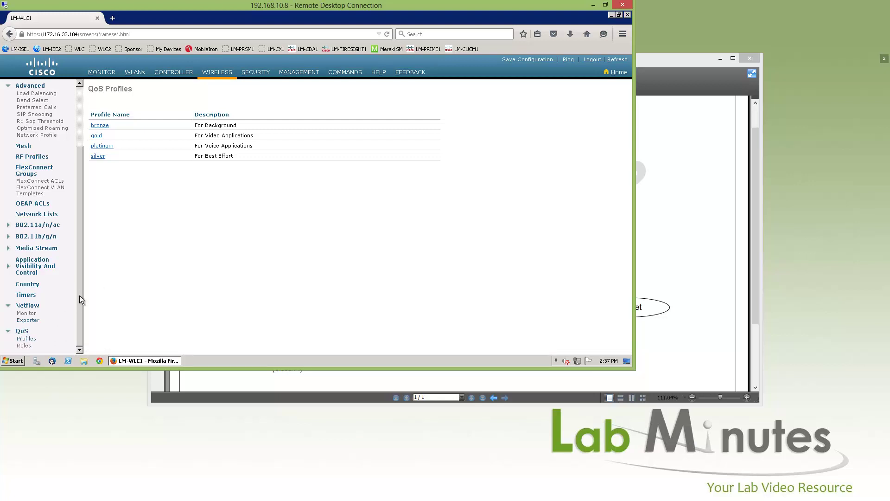
drag(79, 297, 79, 123)
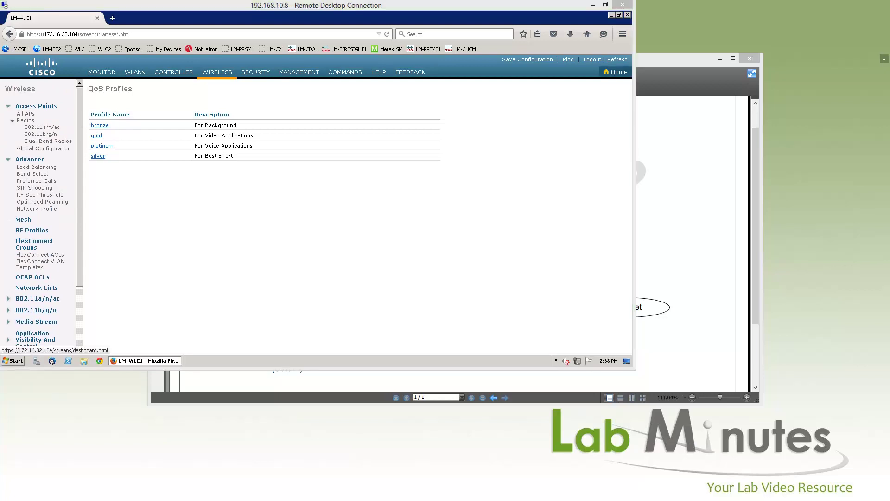
Step: Show Security AAA General (2048 max local entries), then the TACACS+ authentication servers page
click(254, 74)
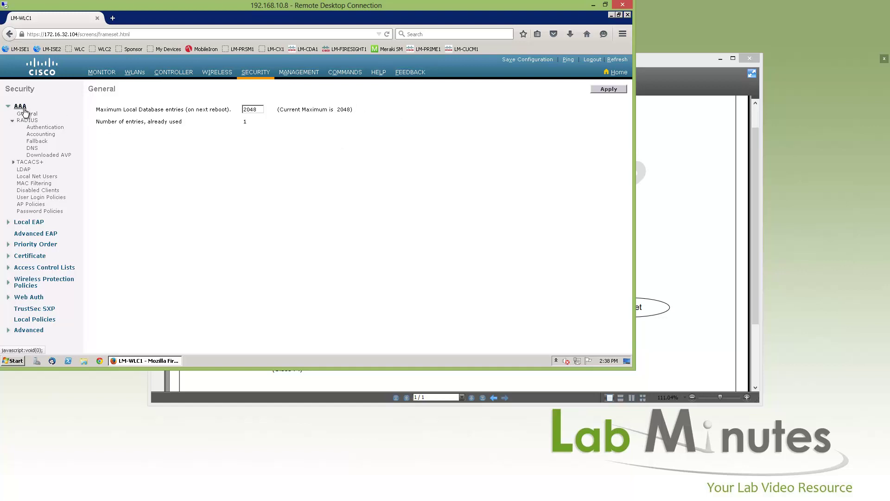
click(27, 114)
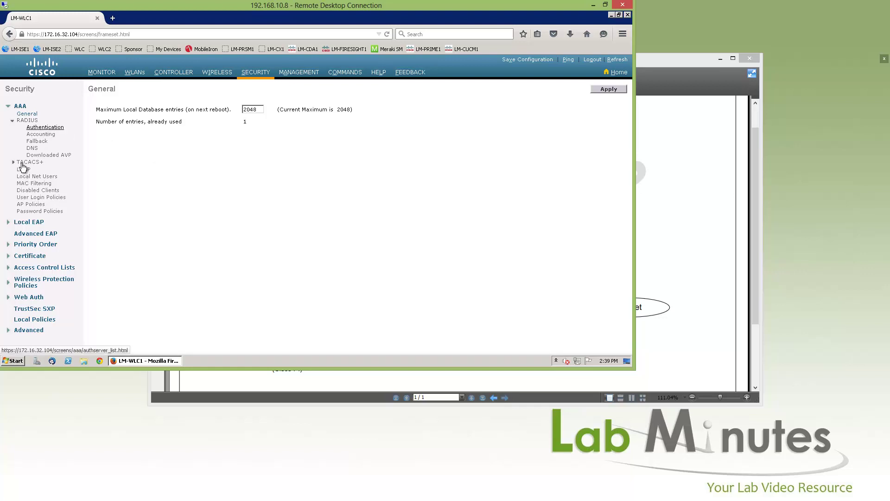
click(94, 169)
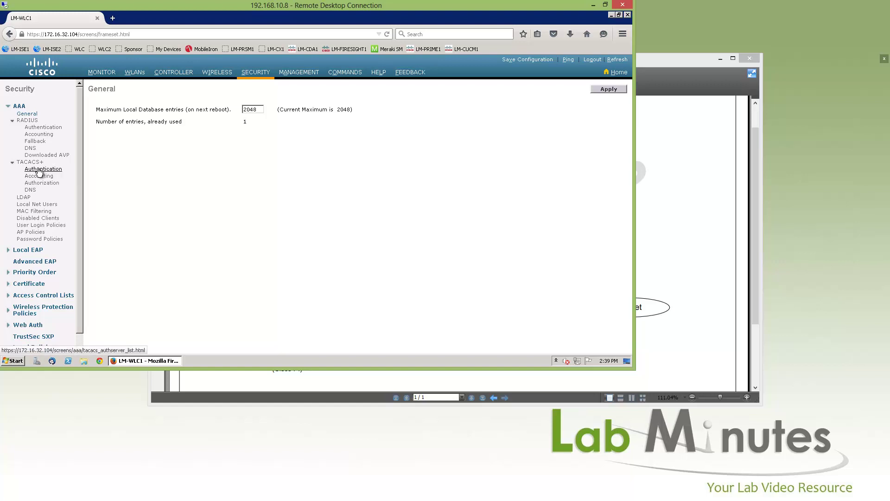
click(39, 171)
Step: Browse TACACS+ Accounting and Local Net Users, then show the empty Local MAC Filters list
click(39, 176)
scroll(37, 185, down, 1)
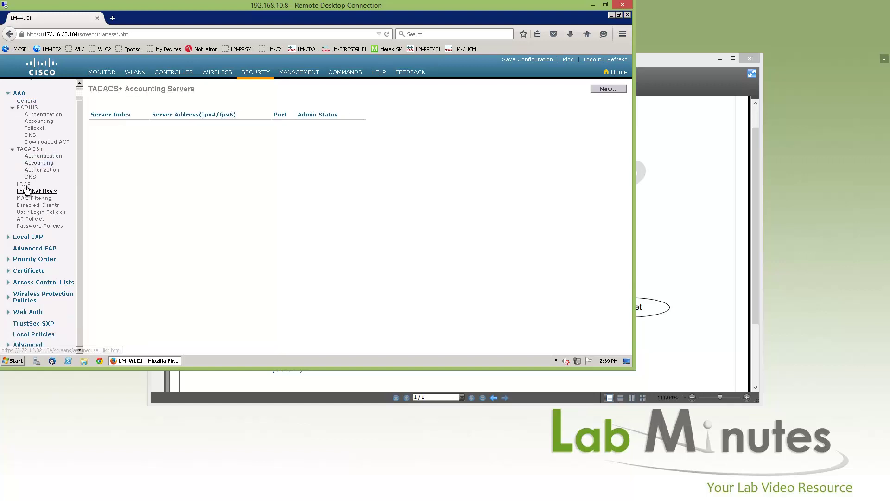
click(23, 184)
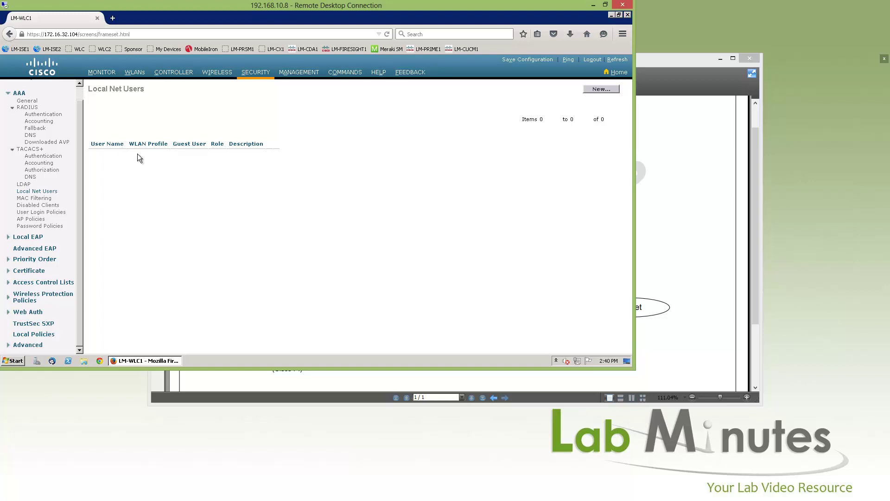
click(34, 198)
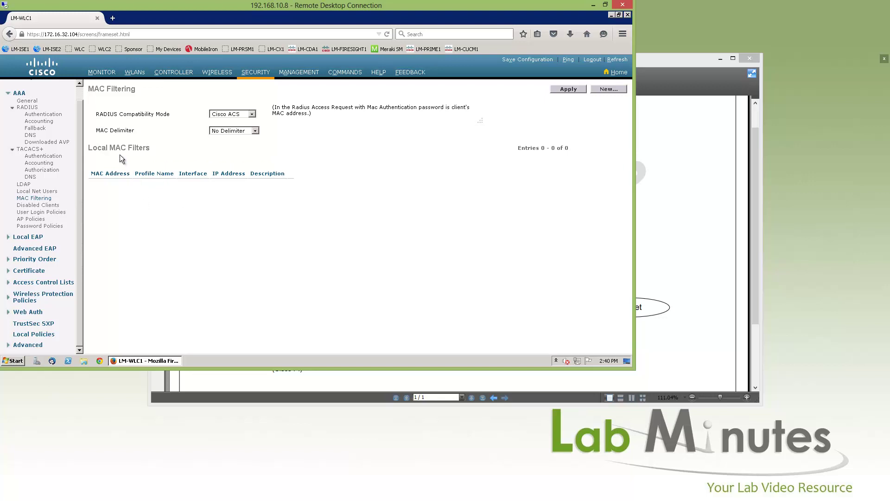
drag(143, 147, 93, 147)
Step: View the empty Disabled Clients list (0 entries), then the User Login Policies page
click(158, 191)
click(47, 205)
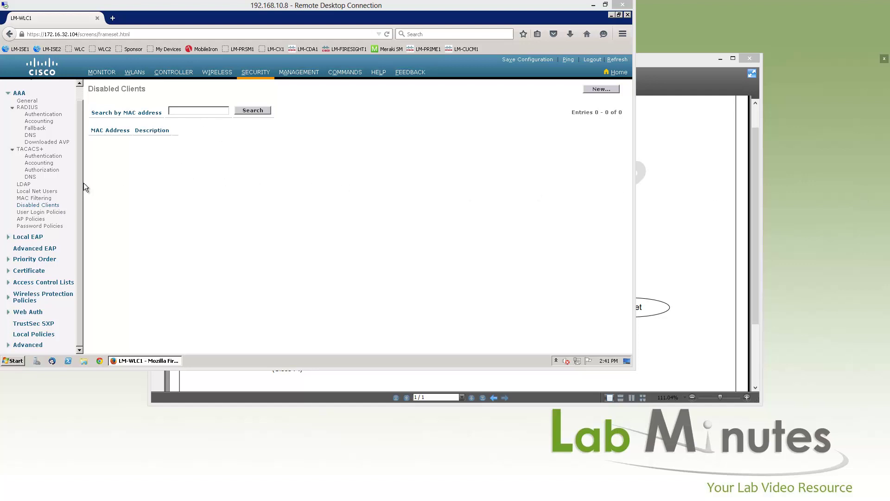
click(43, 213)
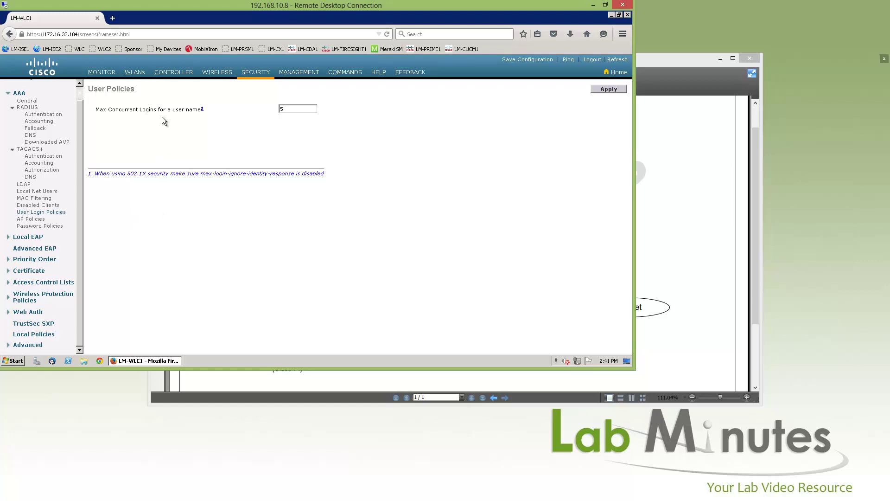
Step: Browse AP Policies and Password Policies, then show Local EAP General with its 300-second timeout
drag(183, 113, 140, 110)
click(36, 221)
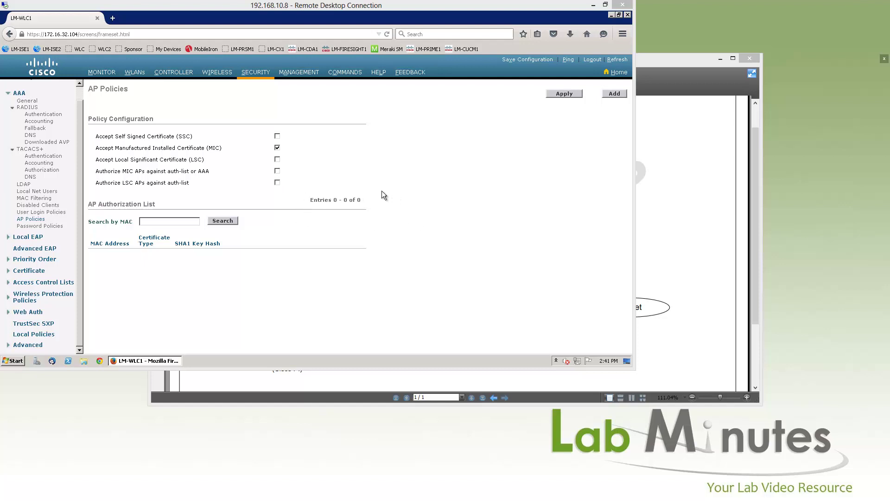
click(37, 227)
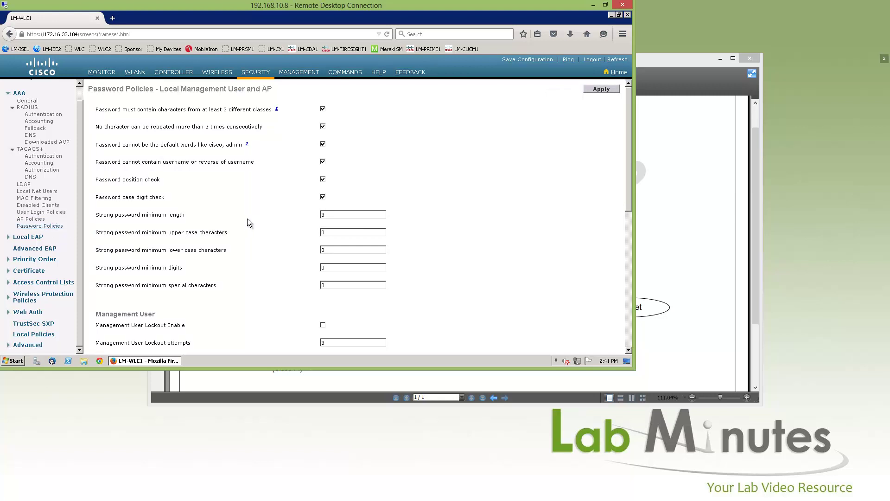
drag(178, 88, 255, 89)
scroll(255, 247, down, 6)
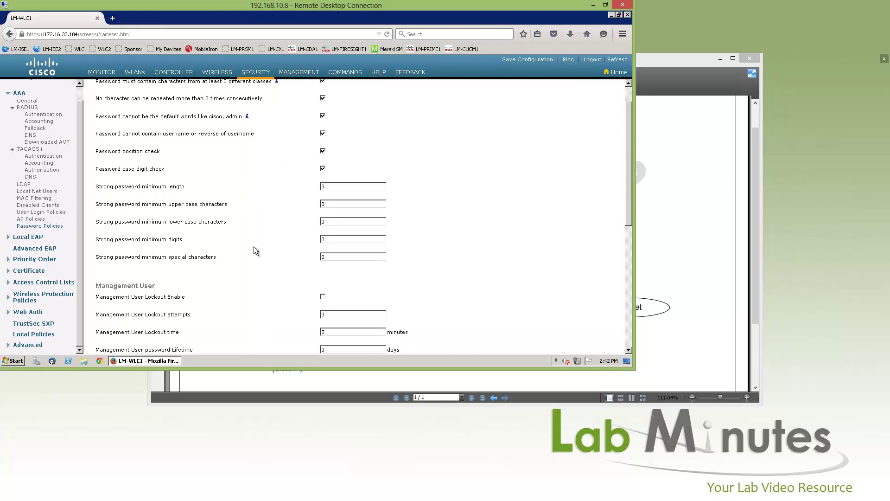
drag(141, 163, 104, 163)
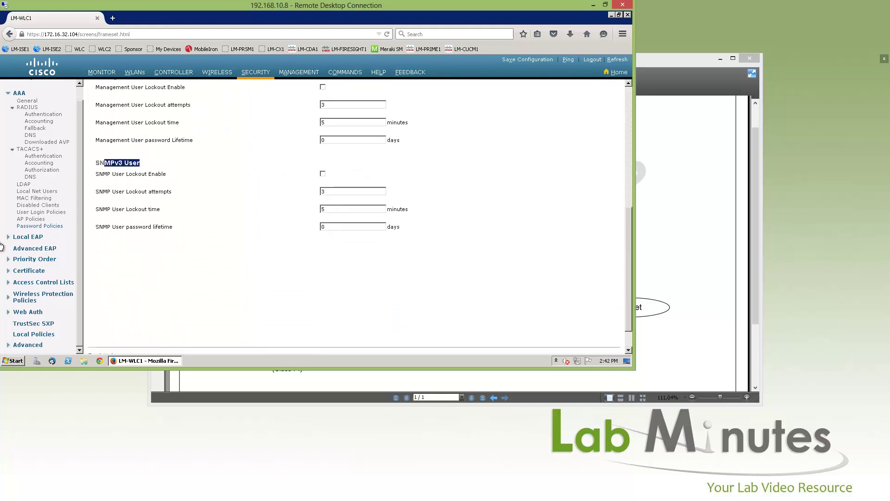
click(28, 237)
click(27, 245)
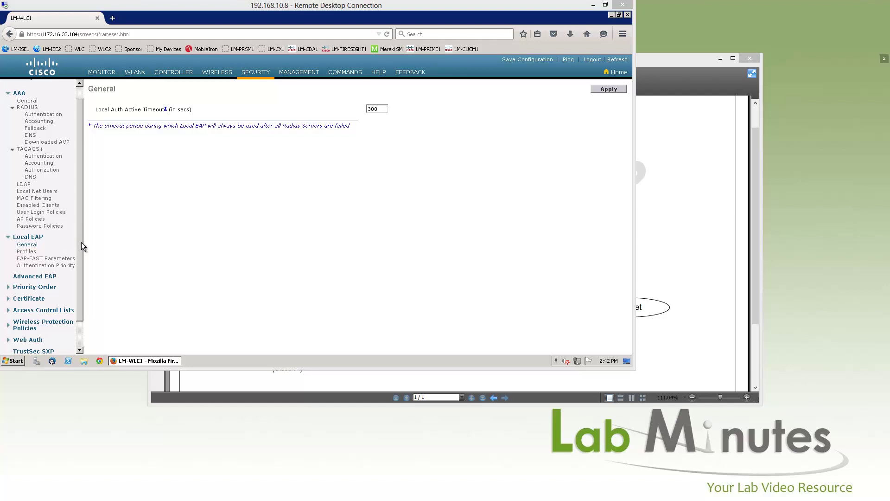
Step: Review Advanced EAP's 1000 ms EAPOL-Key Timeout and 3600 s broadcast key interval, expanding Priority Order
drag(82, 243, 81, 244)
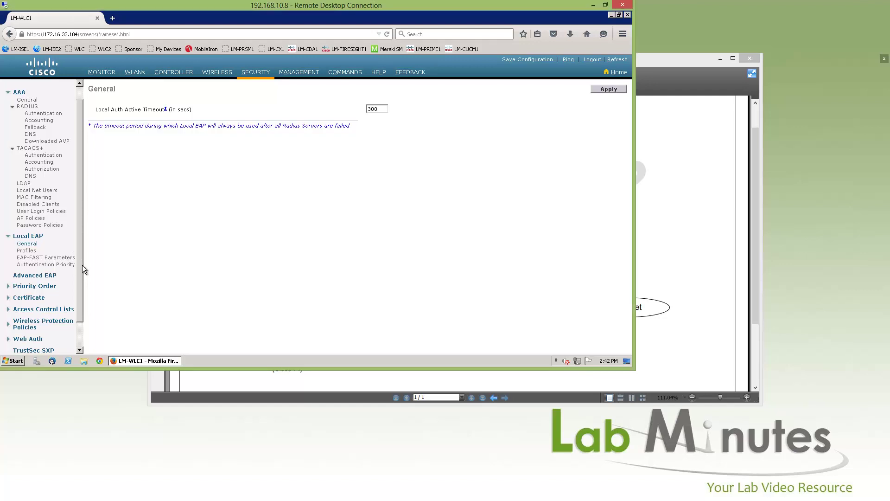
click(32, 244)
click(35, 275)
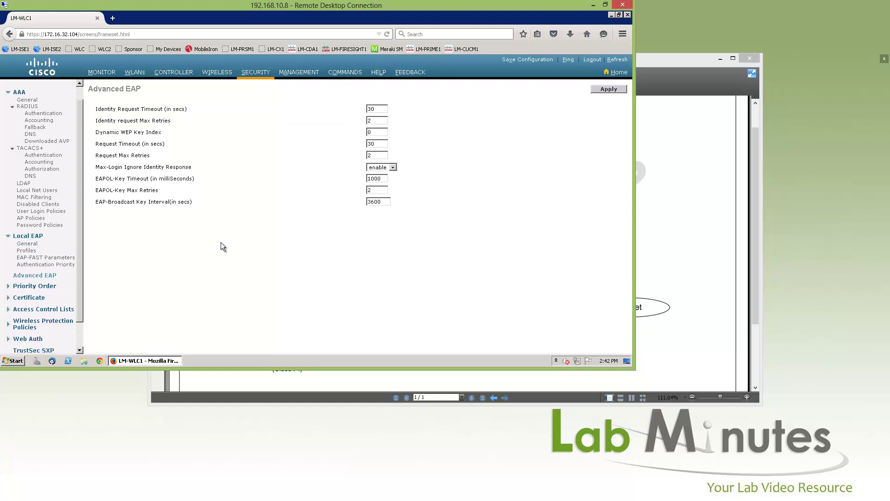
drag(165, 178, 109, 180)
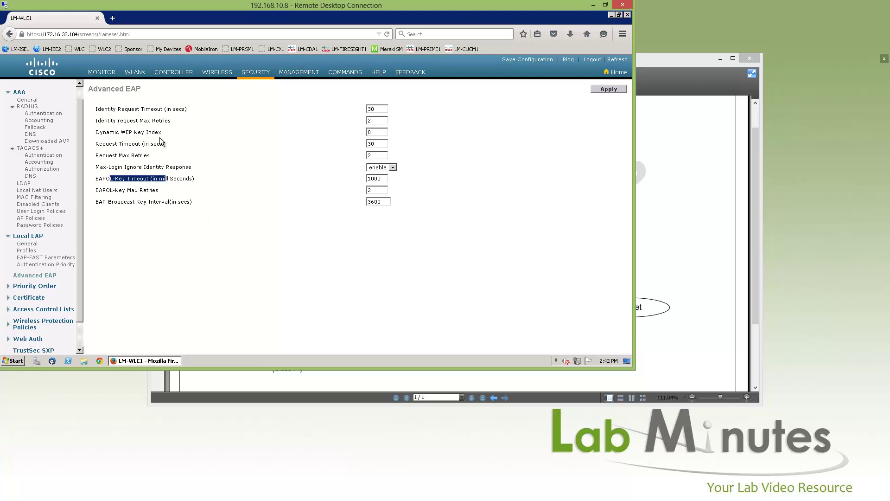
click(268, 214)
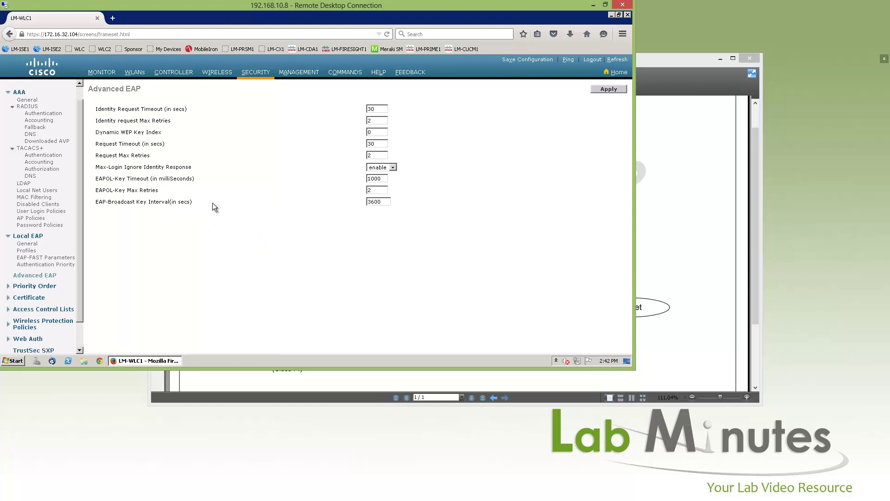
drag(180, 204, 156, 204)
key(Tab)
click(40, 284)
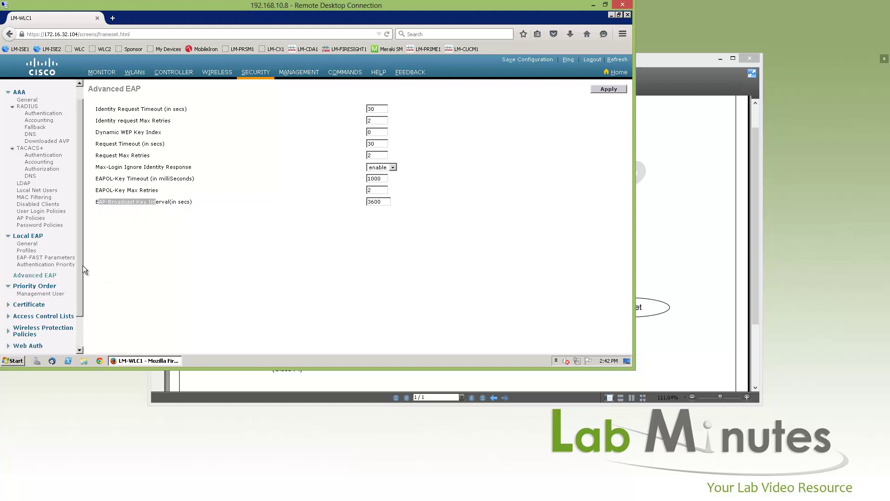
scroll(80, 283, down, 1)
Step: Review the Management User authentication order, selecting LOCAL and RADIUS
click(46, 261)
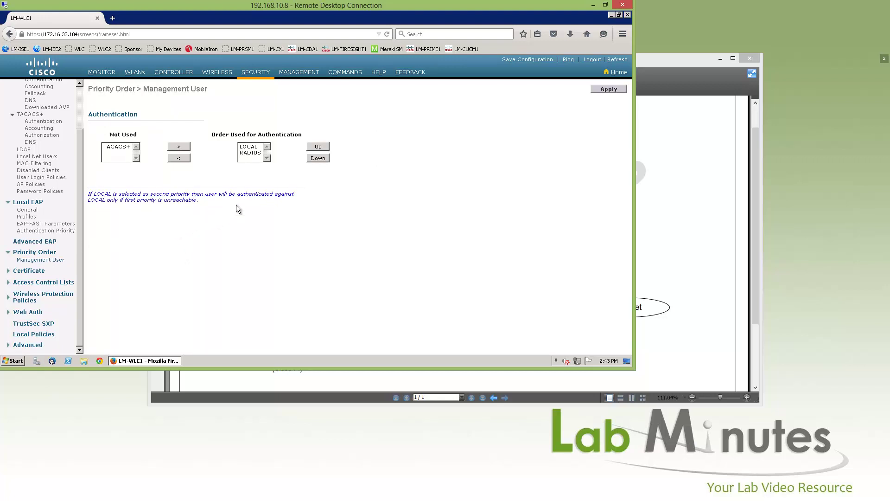
click(252, 149)
click(254, 154)
Step: Check the LSC and SSC certificate pages: hash validation enabled, no device certificate
click(50, 271)
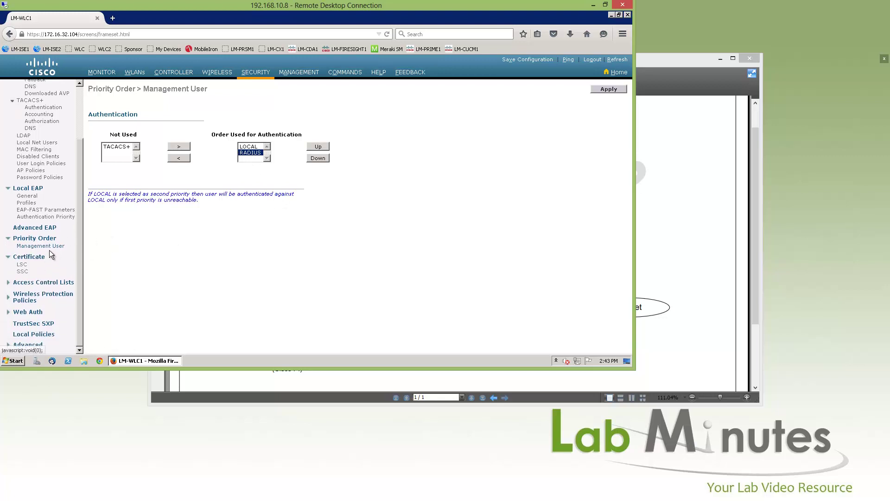
drag(20, 264, 26, 274)
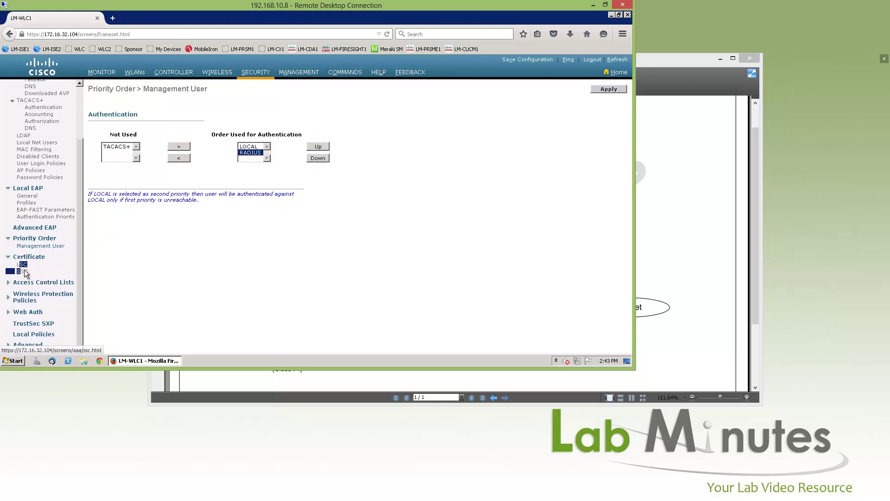
click(22, 264)
click(22, 271)
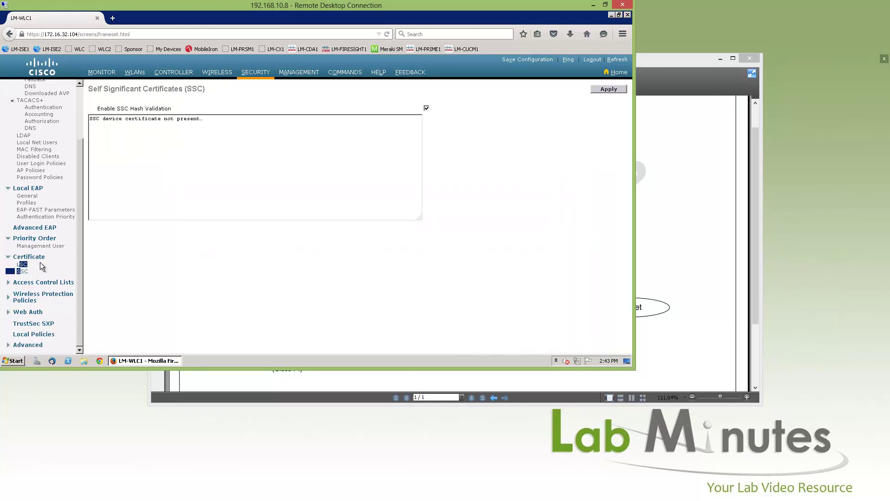
click(37, 270)
click(10, 258)
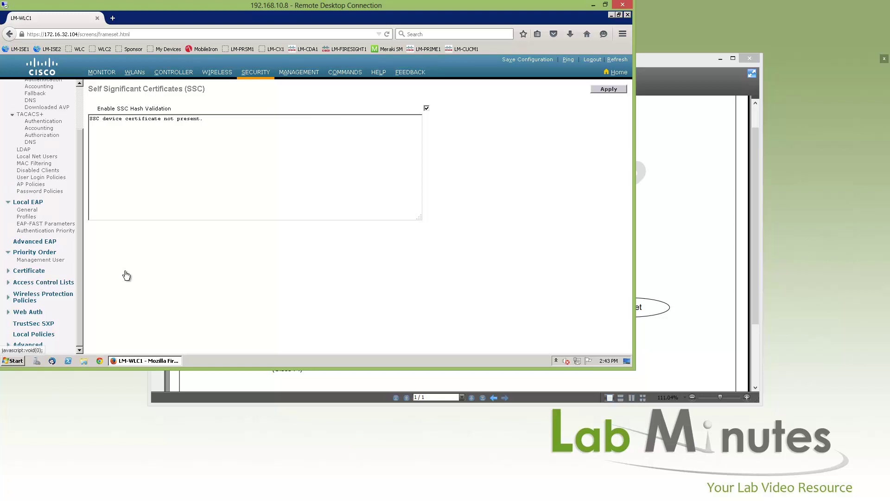
click(41, 282)
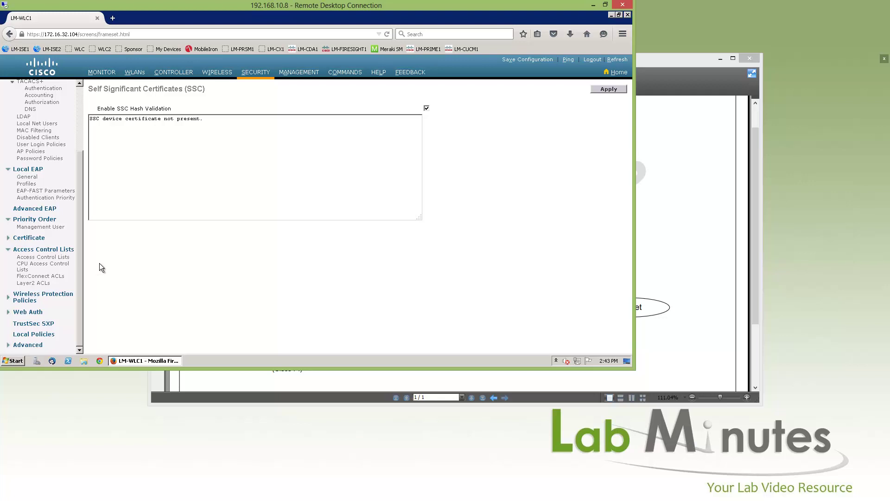
Step: Step through Access Control Lists and CPU ACLs, then view the empty FlexConnect ACL list
click(43, 257)
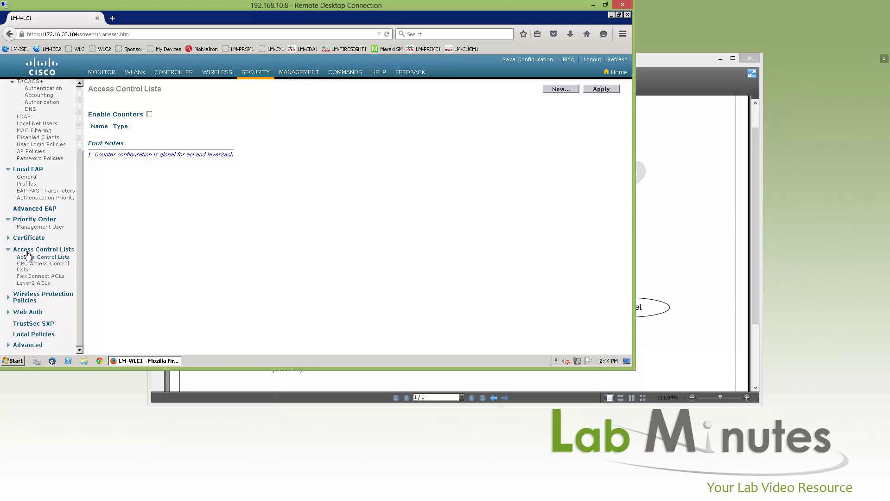
click(46, 263)
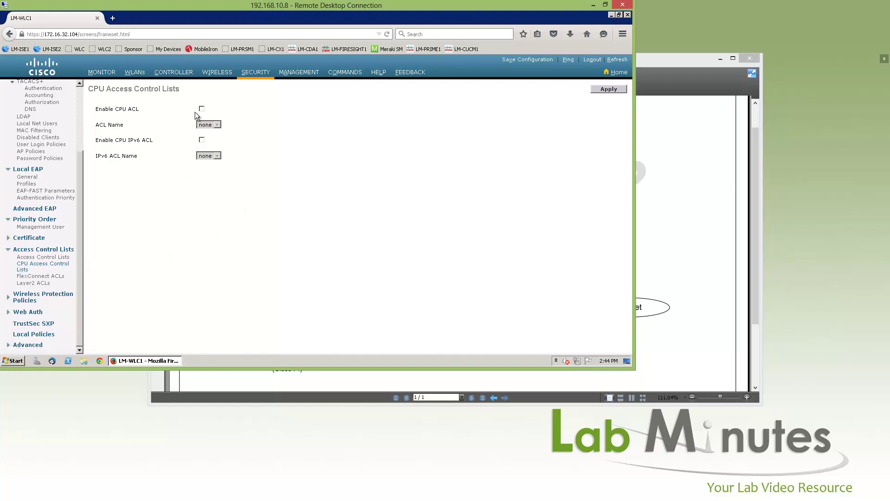
click(237, 133)
click(202, 109)
click(46, 275)
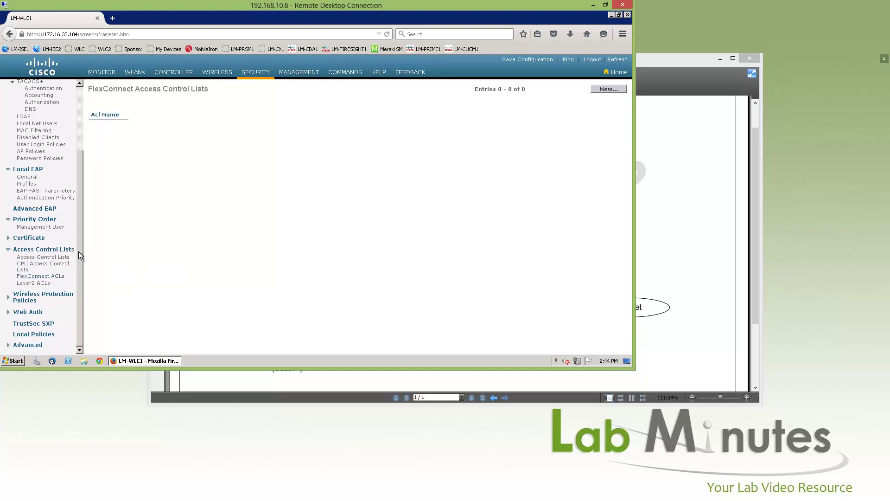
drag(79, 252, 79, 319)
click(9, 249)
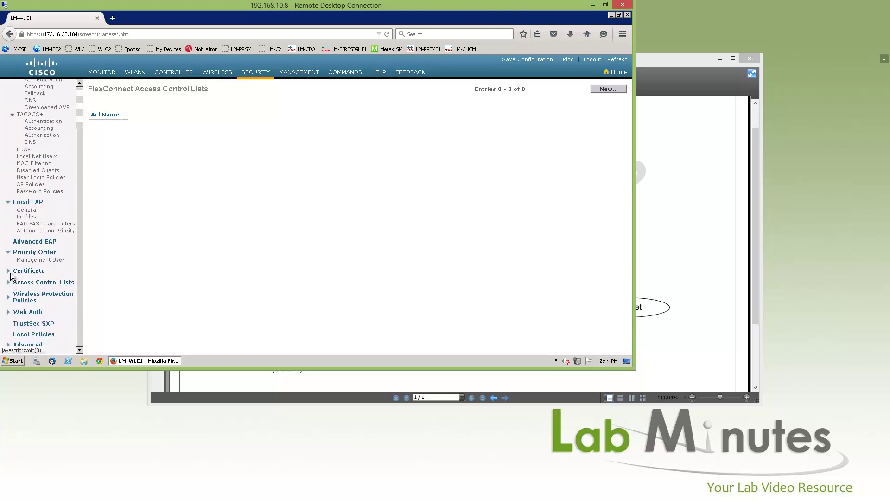
click(23, 299)
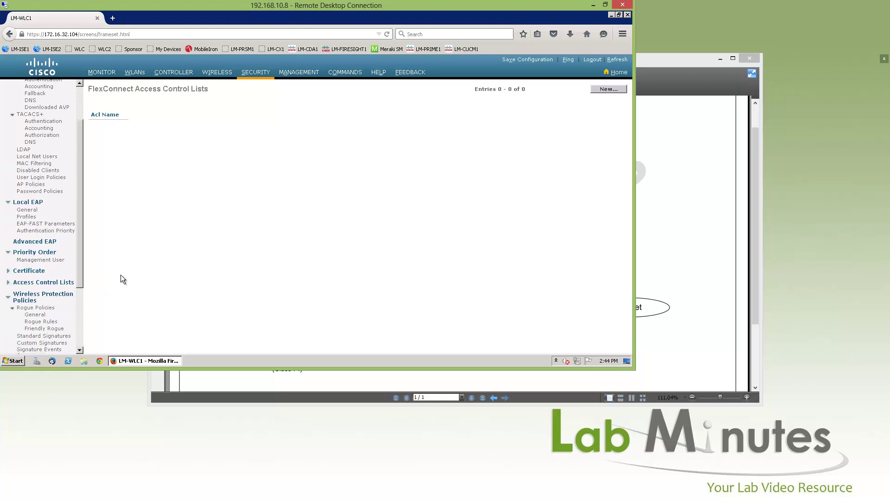
scroll(81, 266, down, 3)
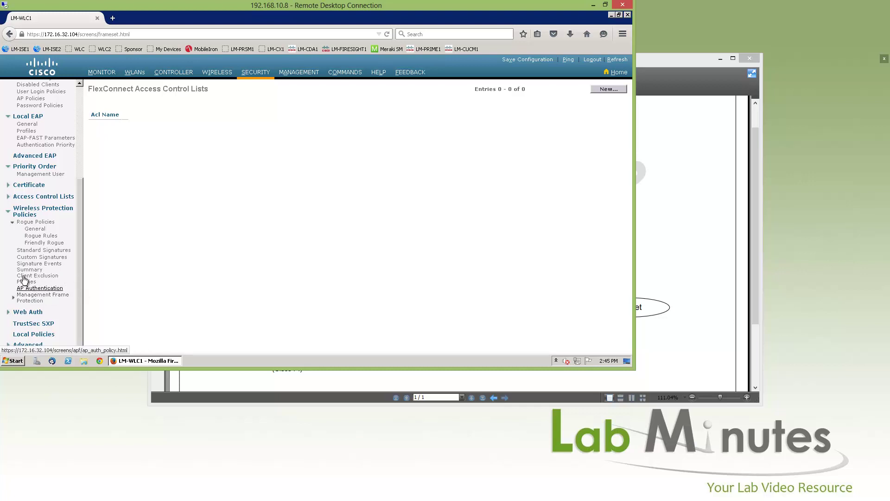
Step: View the AP Authentication policy page
click(40, 288)
drag(80, 290, 77, 344)
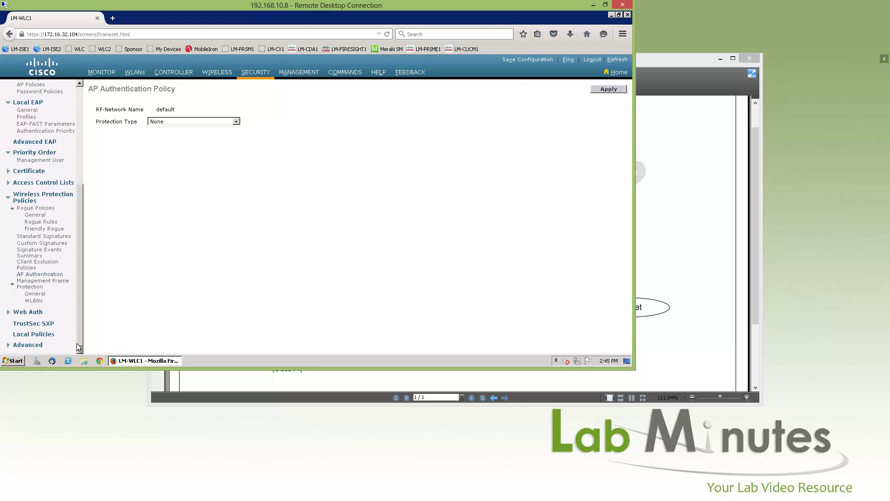
click(12, 283)
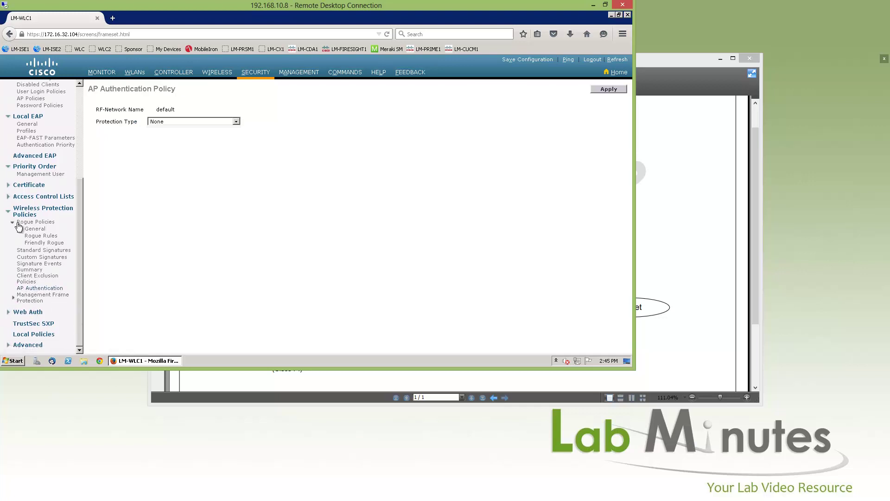
Step: Confirm the Web Login Page type stays Internal (Default), then view the bsnSslWebauthCert certificate
click(28, 312)
scroll(74, 283, down, 1)
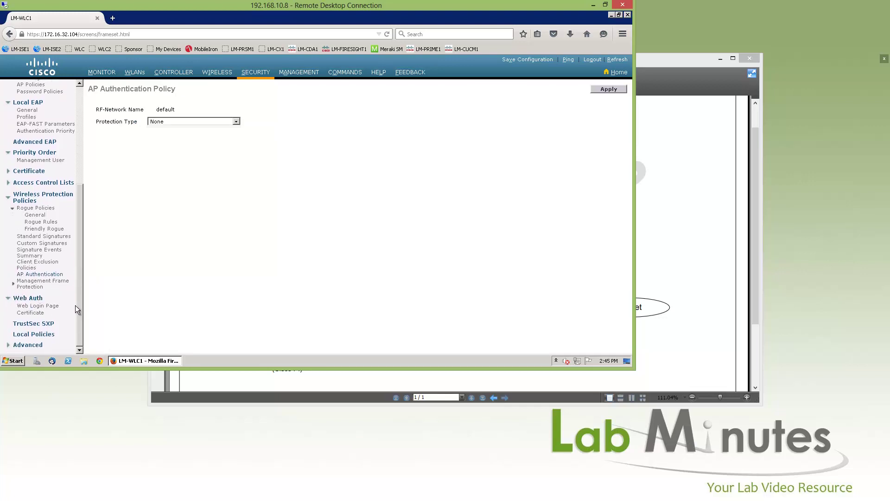
click(31, 306)
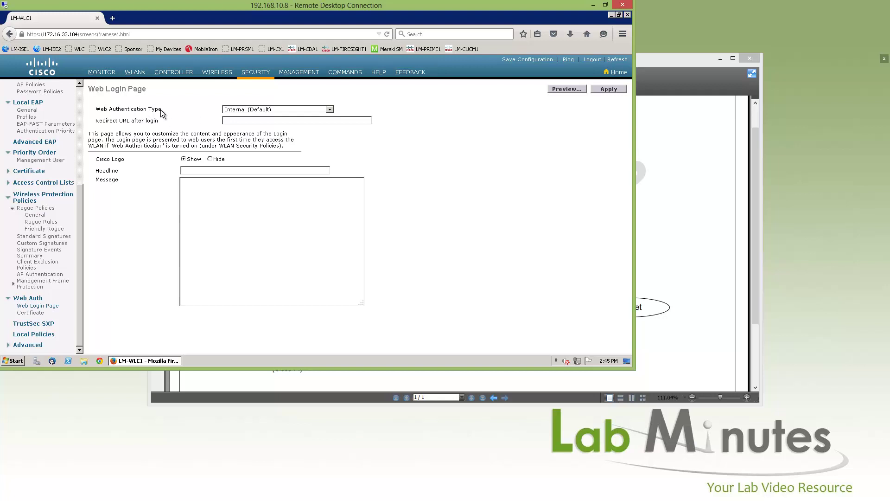
click(272, 109)
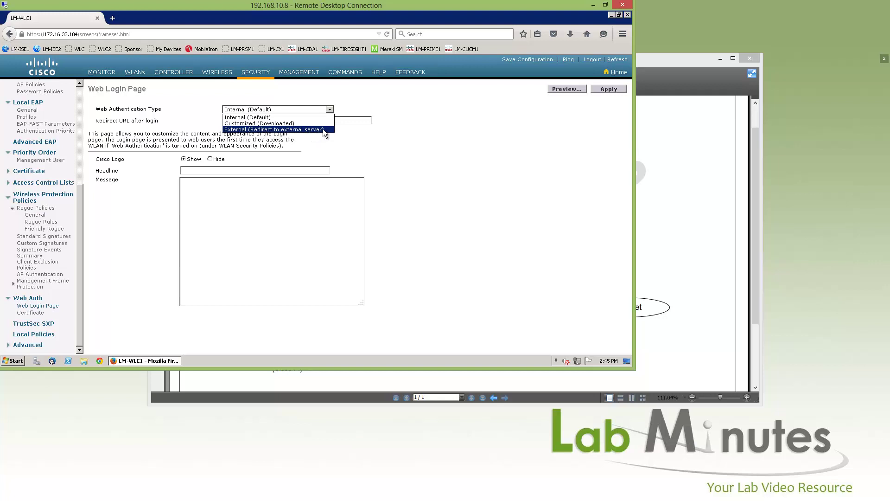
click(342, 135)
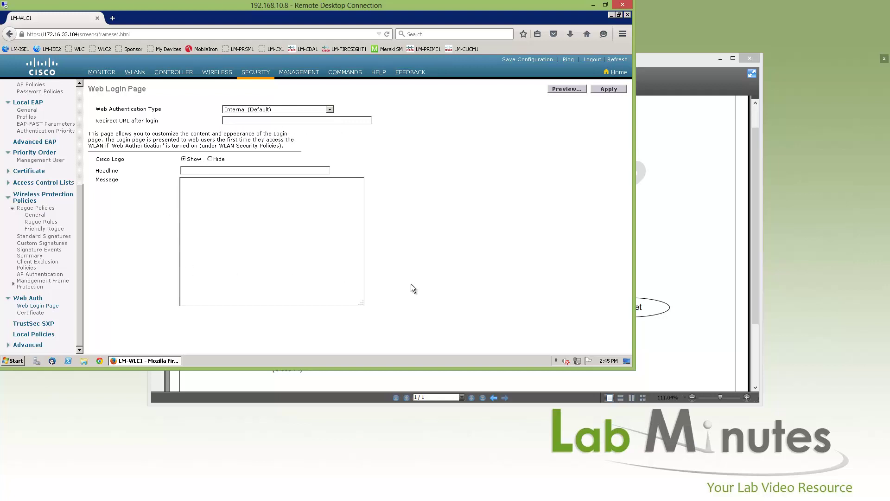
click(31, 312)
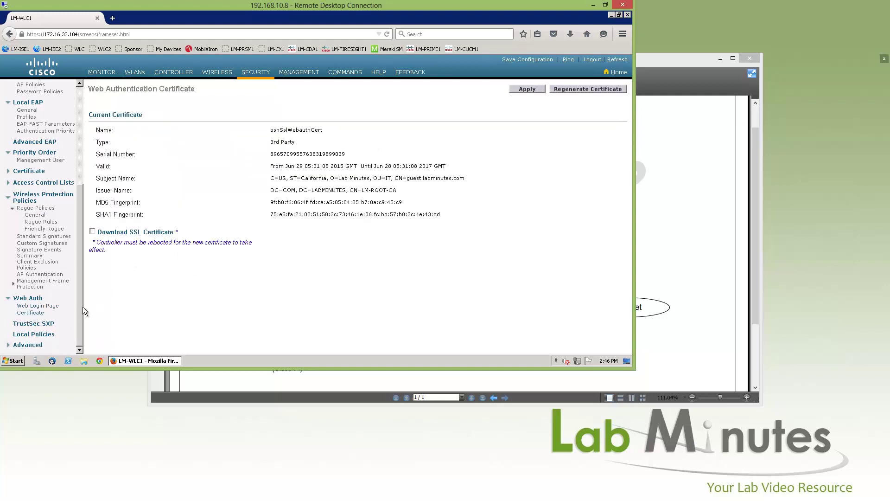
Step: Check the TrustSec SXP and Local Policies pages, then view the empty CIDS Sensors and Shunned Clients lists
click(28, 323)
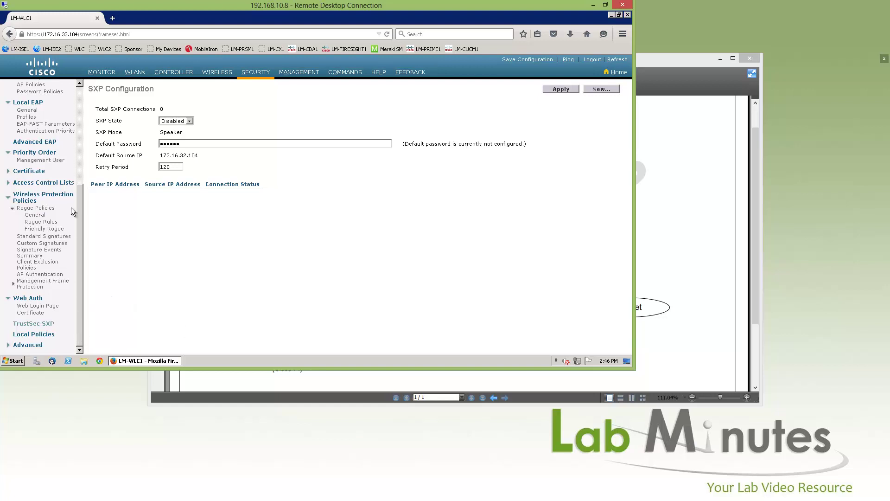
click(35, 334)
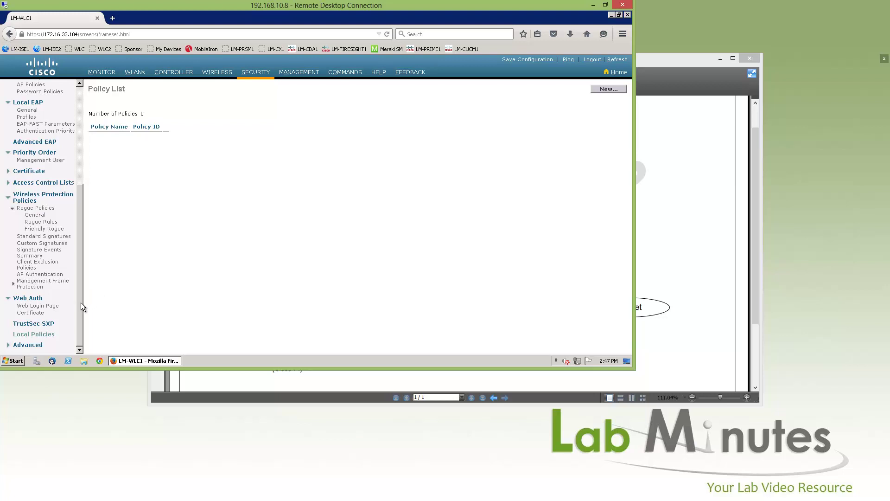
click(28, 345)
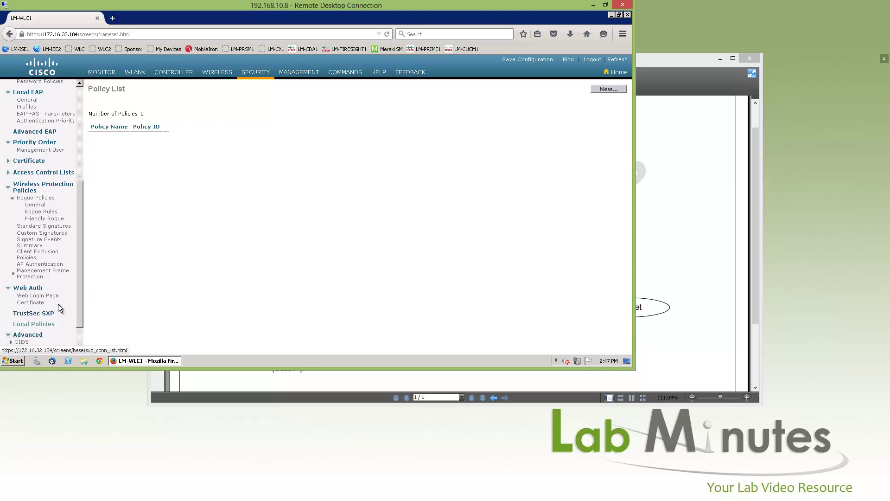
scroll(57, 305, down, 2)
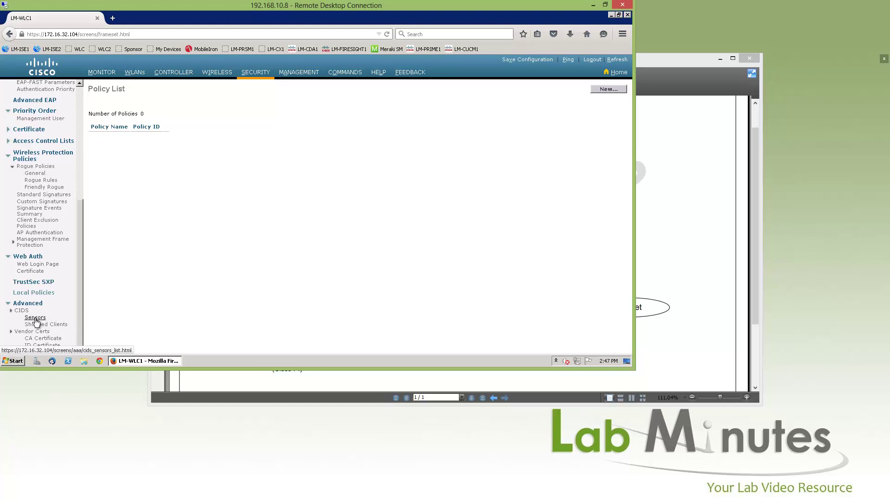
click(35, 319)
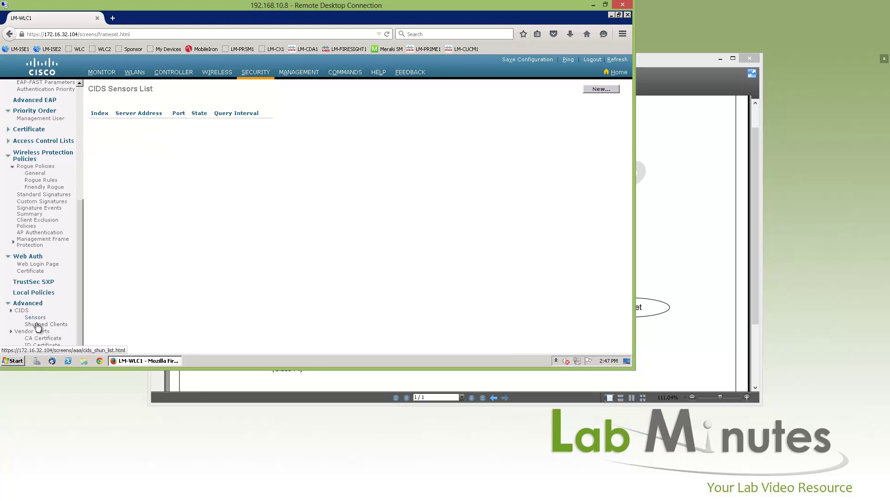
click(38, 325)
click(35, 319)
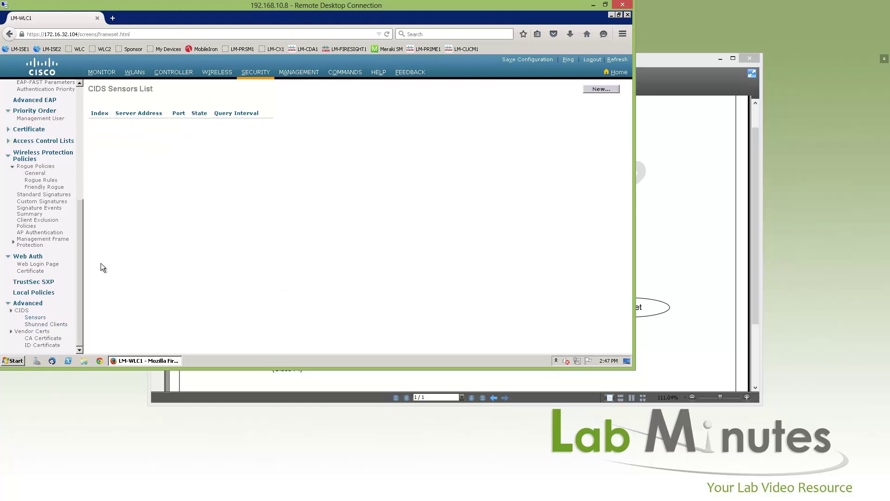
drag(80, 247, 82, 108)
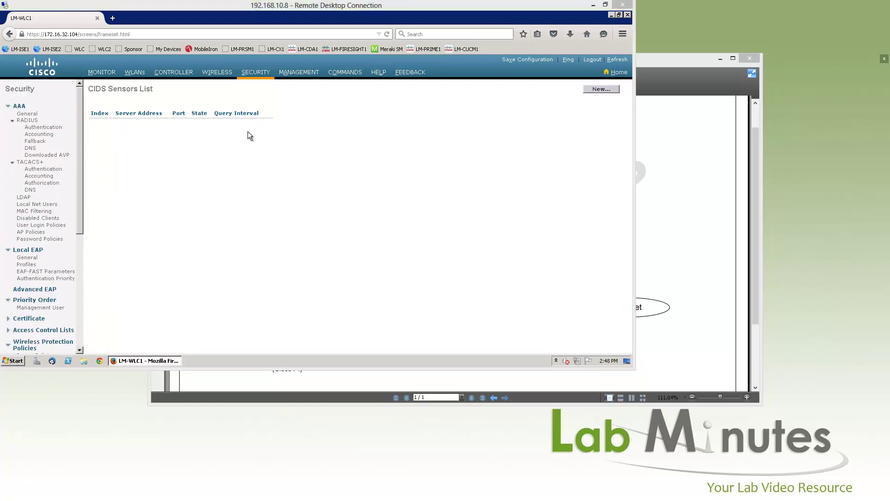
Step: Go to the SNMP General settings under Management
click(299, 74)
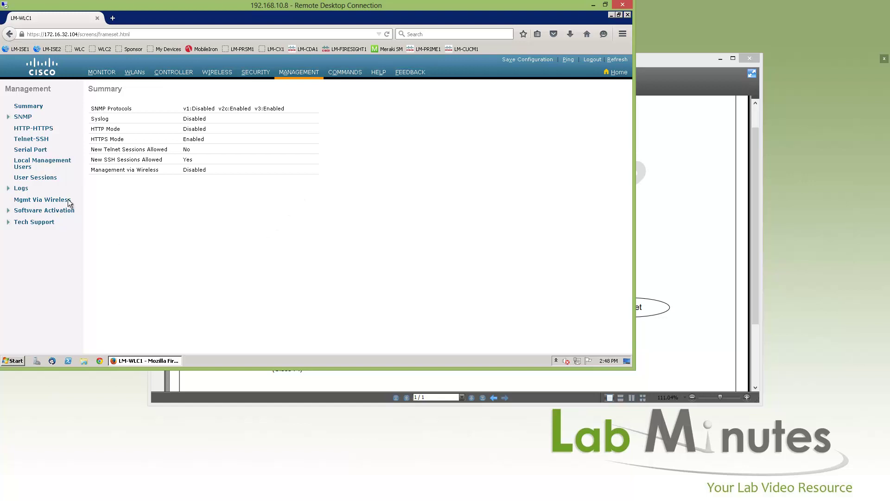
click(29, 106)
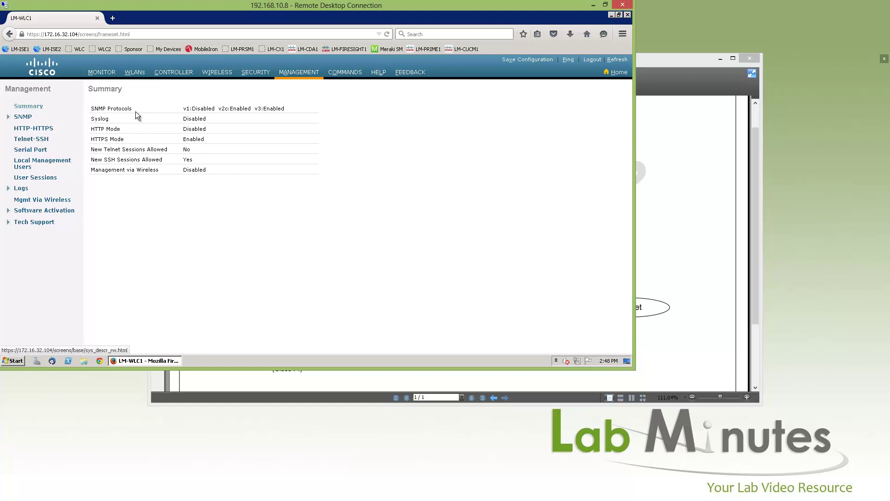
click(22, 118)
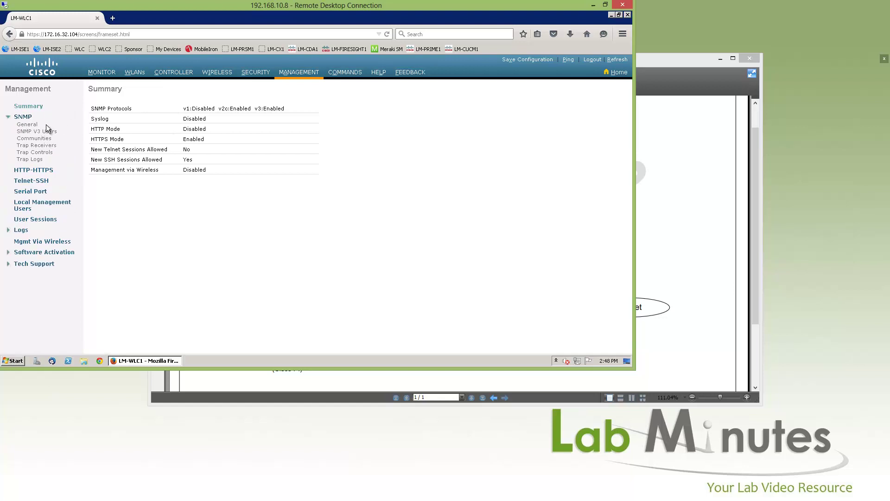
click(28, 124)
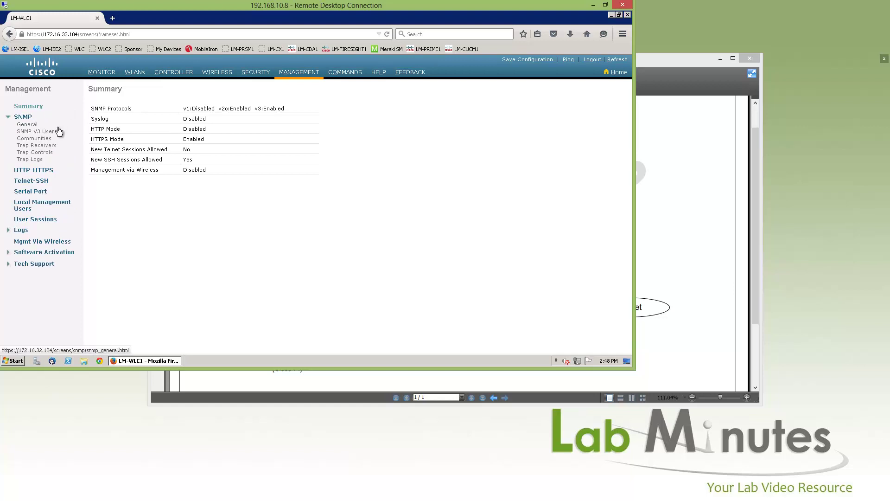
Step: Set the SNMP system location to 'Lab Minutes HQ' and enter the IT support e-mail as contact
click(200, 119)
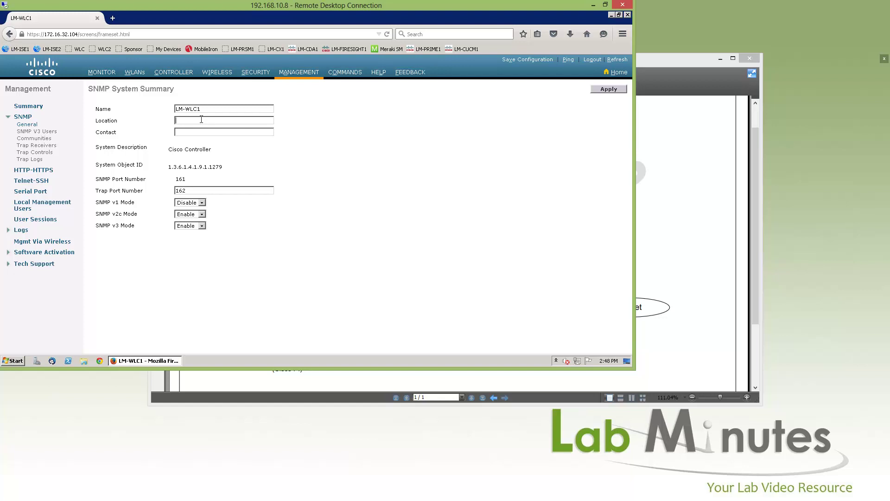
text(ab Minutes HQ)
key(Tab)
Step: Apply the SNMP details and create a new SNMPv3 user lmsnmp with Read Write access
click(602, 91)
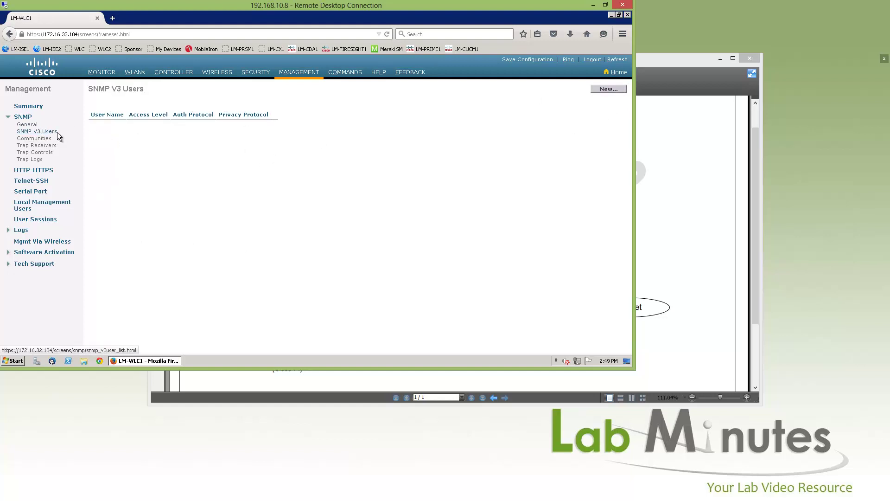
click(598, 93)
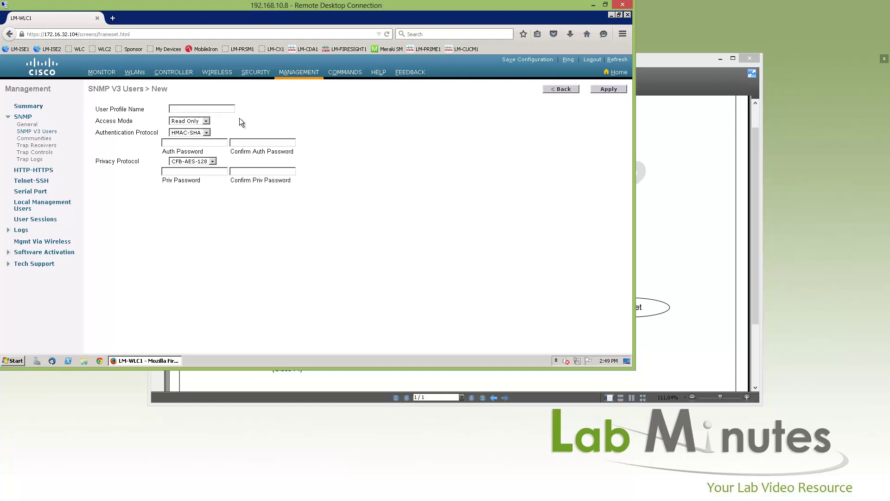
click(220, 110)
text(lmsnmp)
click(200, 121)
Step: Keep HMAC-SHA authentication and enter and confirm the authentication password
click(206, 133)
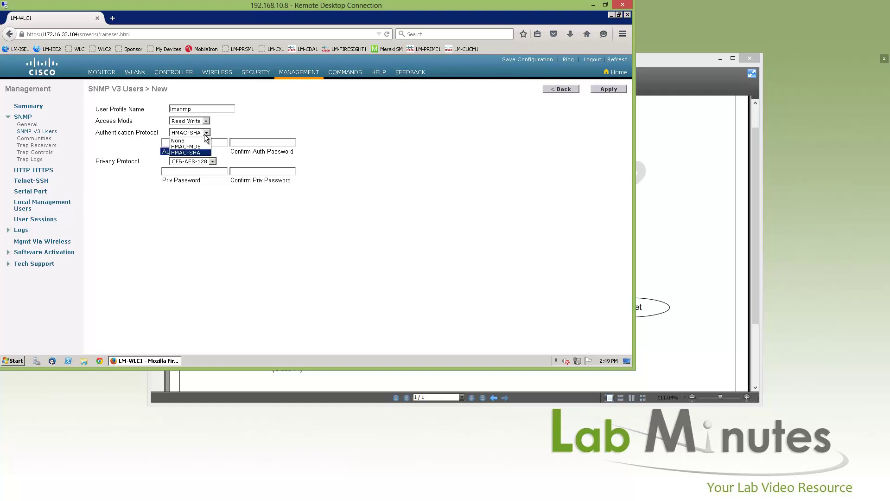
click(216, 138)
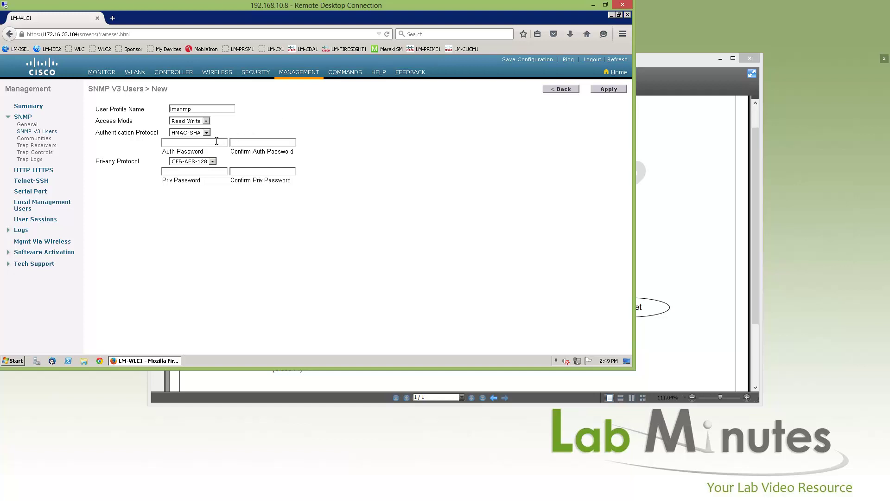
click(217, 141)
click(252, 142)
Step: Enter the AES privacy password and save the new lmsnmp user
click(205, 171)
key(Tab)
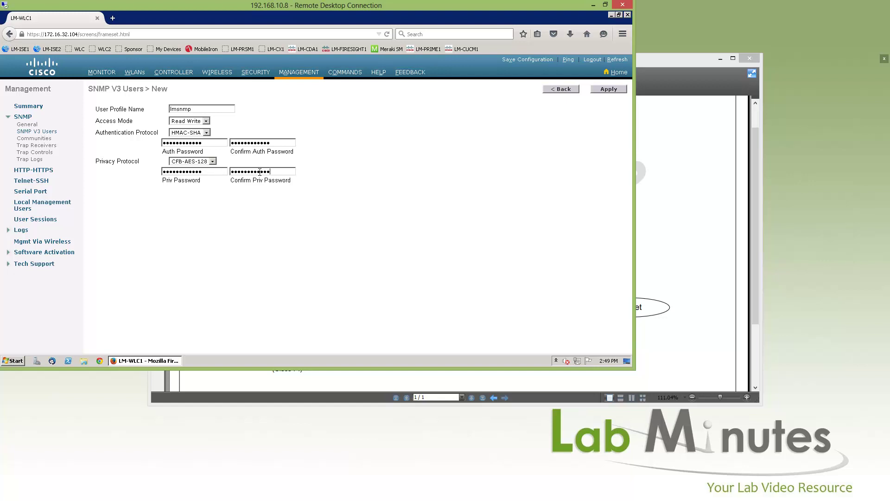
click(608, 88)
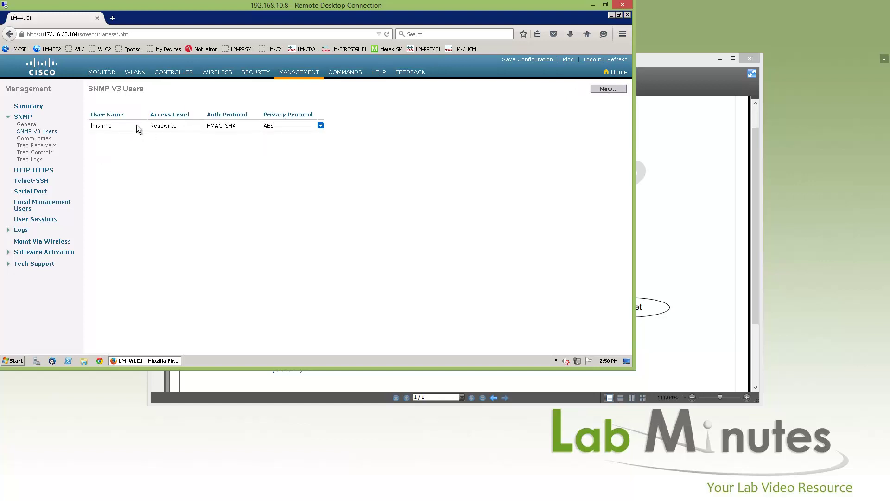
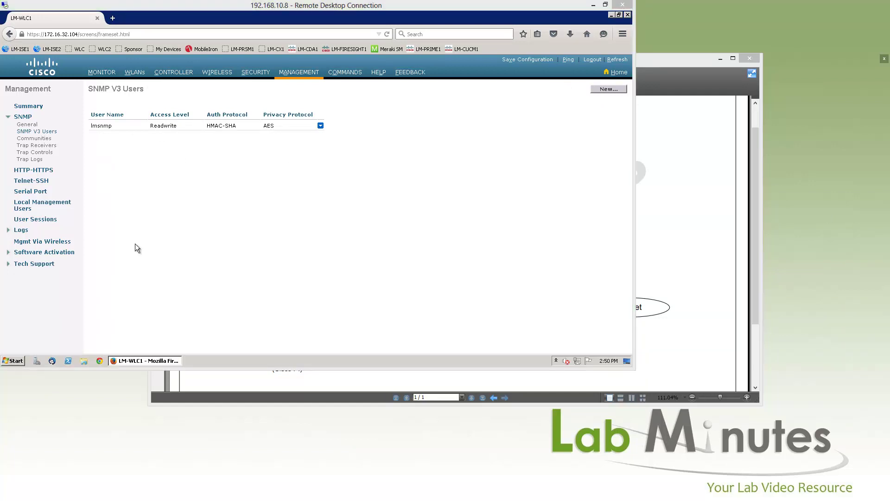
Step: Remove the public and private communities from SNMP > Communities and begin a new community
click(34, 138)
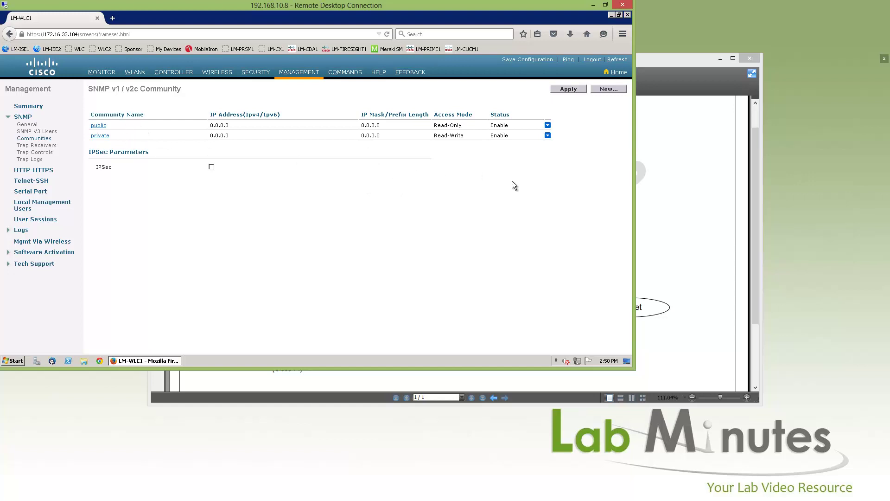
mouse_move(548, 124)
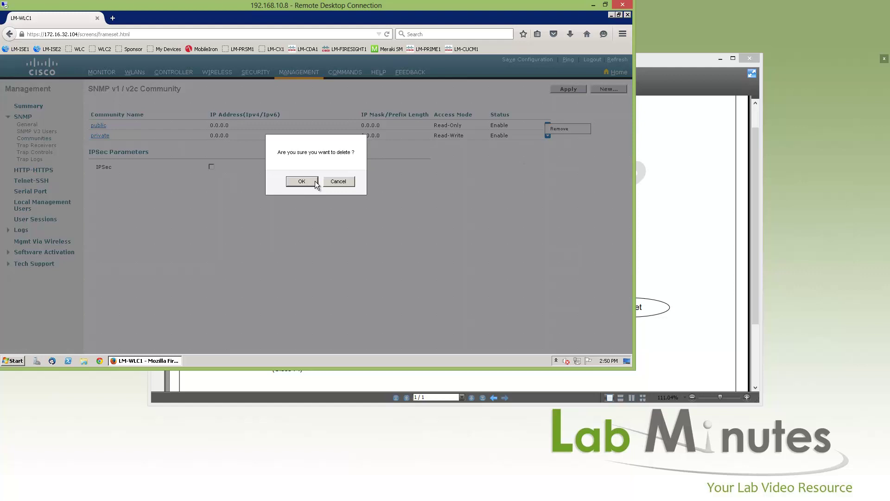
click(301, 181)
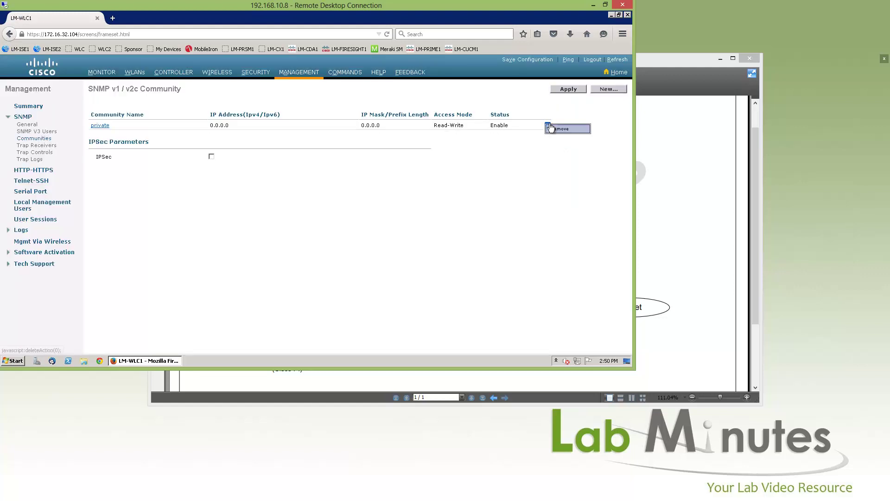
click(547, 133)
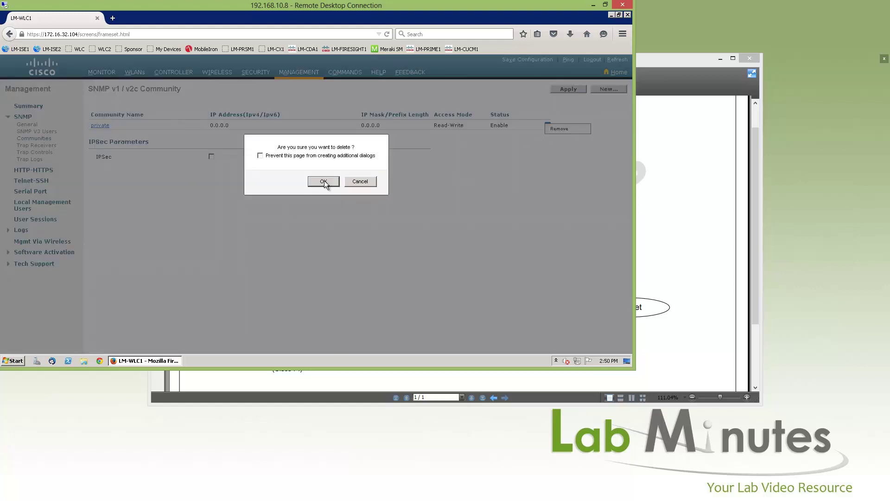
click(324, 180)
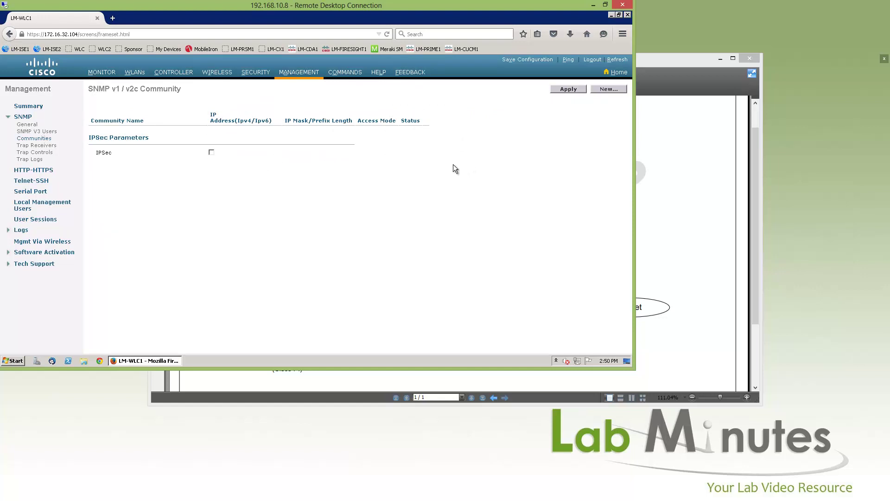
click(607, 89)
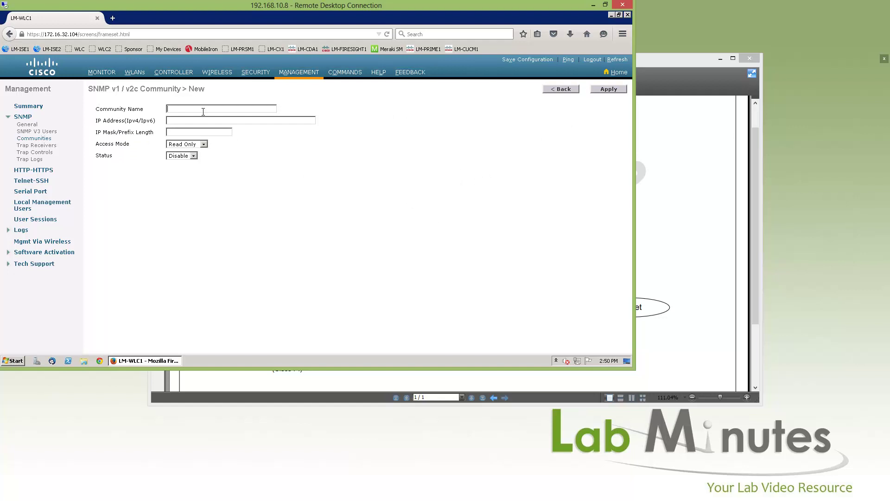
click(211, 121)
text(172.1)
text(6.32)
text(.0)
text(255.255.255.0)
click(199, 147)
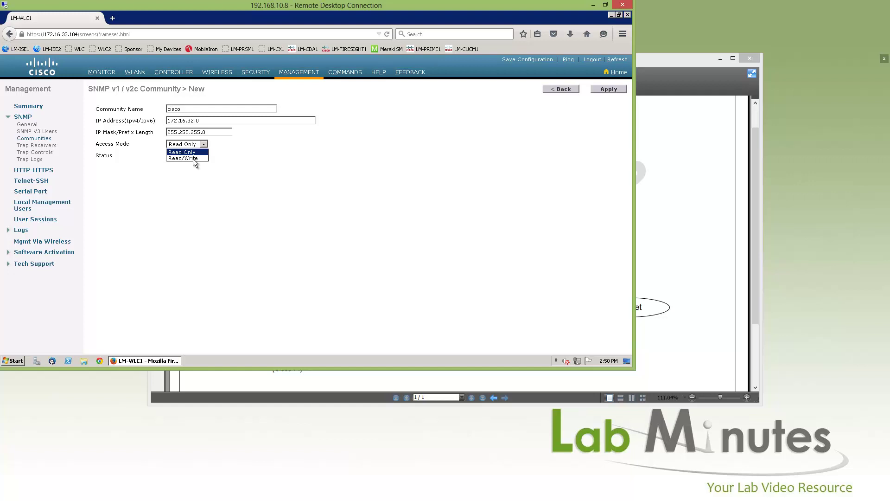
click(195, 159)
click(182, 170)
click(606, 88)
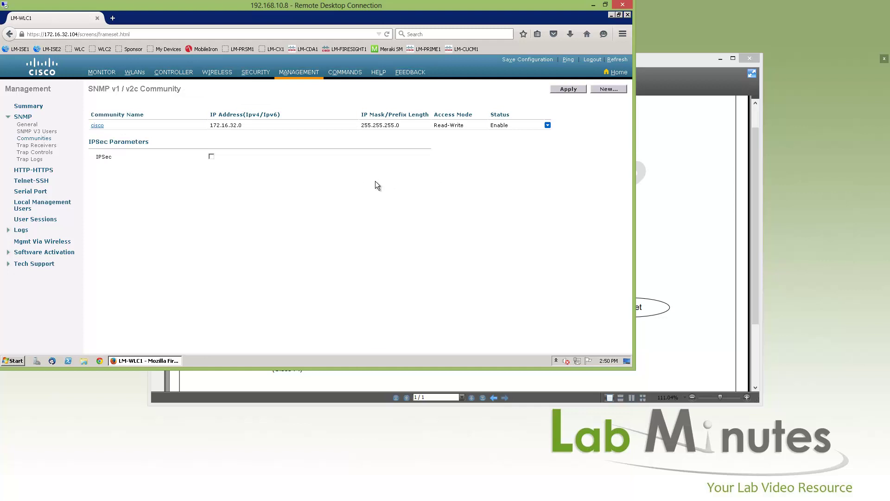
Step: Create trap receiver cisco at IP 172.16.32.106, apply it, then view Trap Controls
click(41, 145)
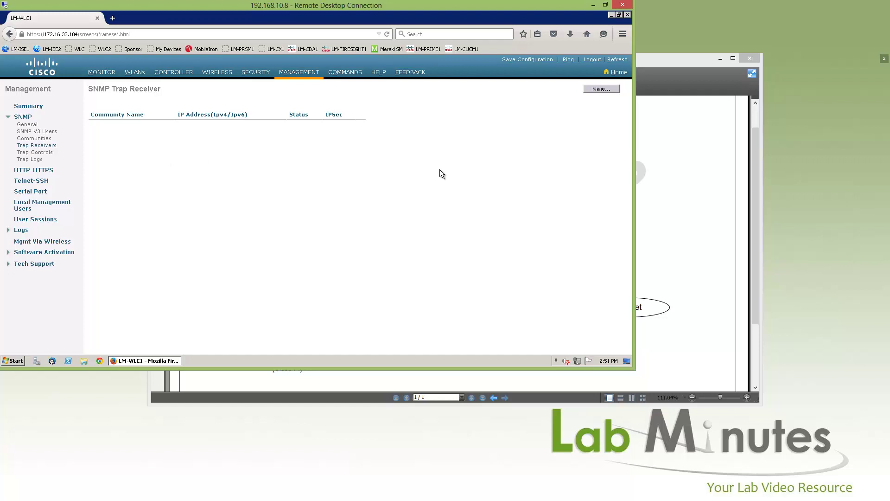
click(589, 91)
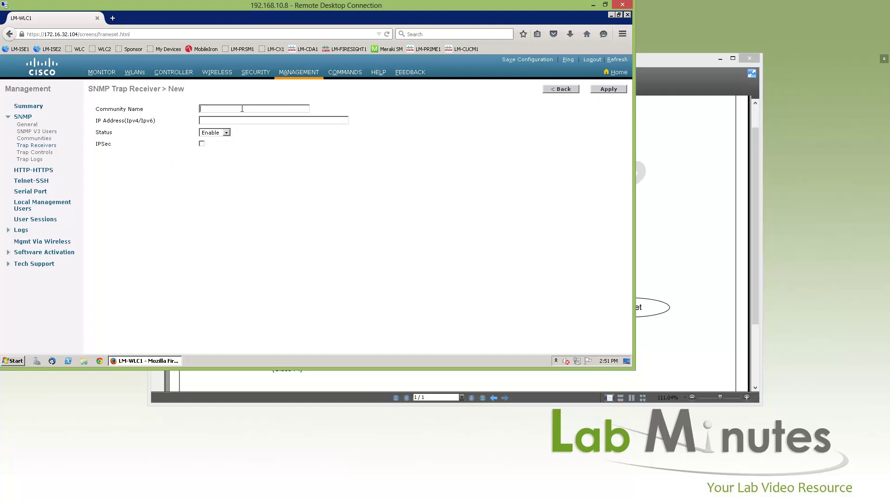
text(cisco)
key(Tab)
text(172.16.32.106)
click(609, 89)
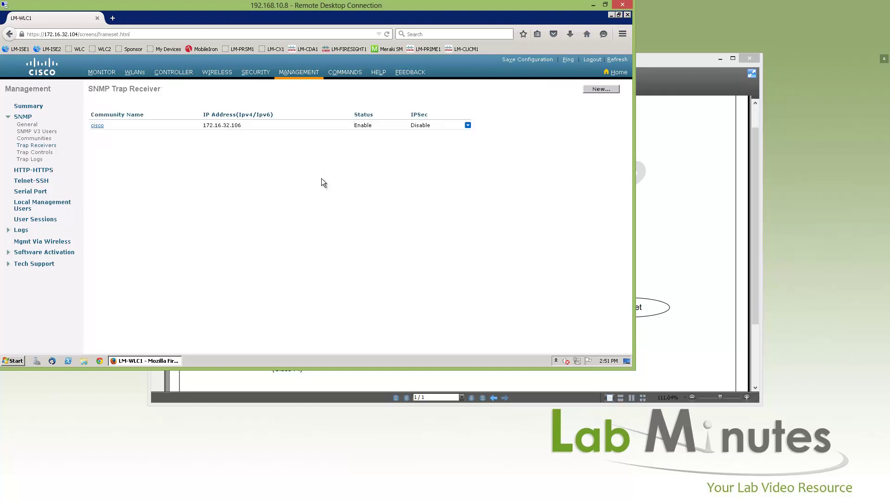
click(41, 153)
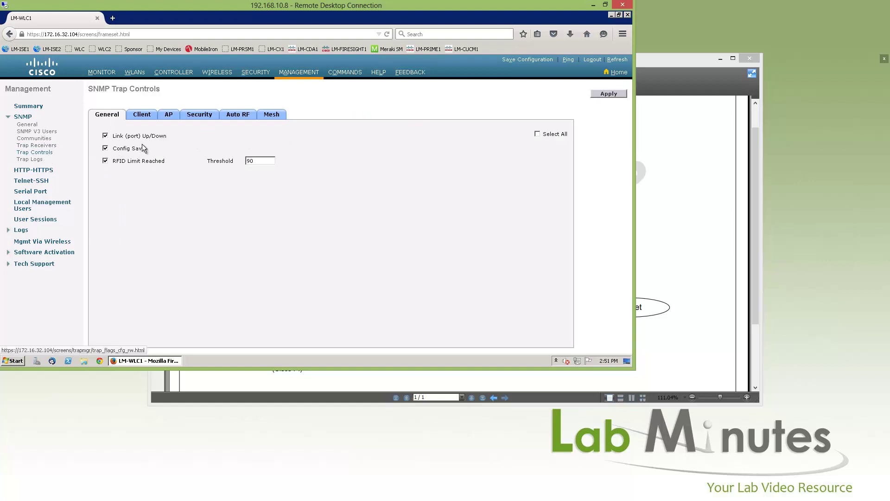
Step: Step through the Client, AP, Security, Auto RF and Mesh trap tabs, then Trap Logs and HTTP-HTTPS
click(141, 116)
click(169, 116)
click(206, 116)
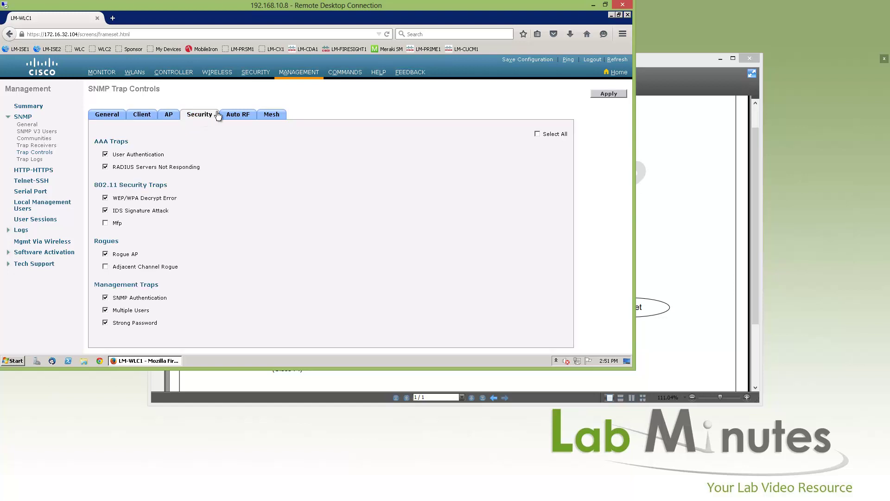
click(240, 116)
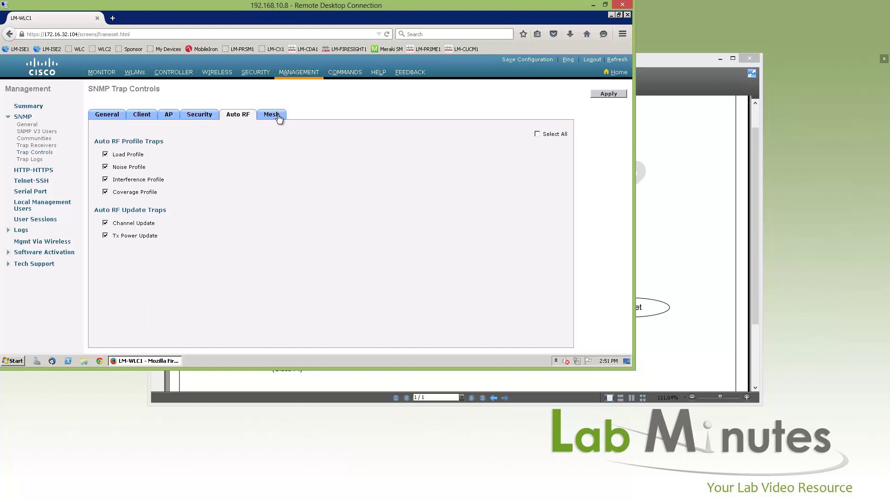
click(271, 115)
click(22, 160)
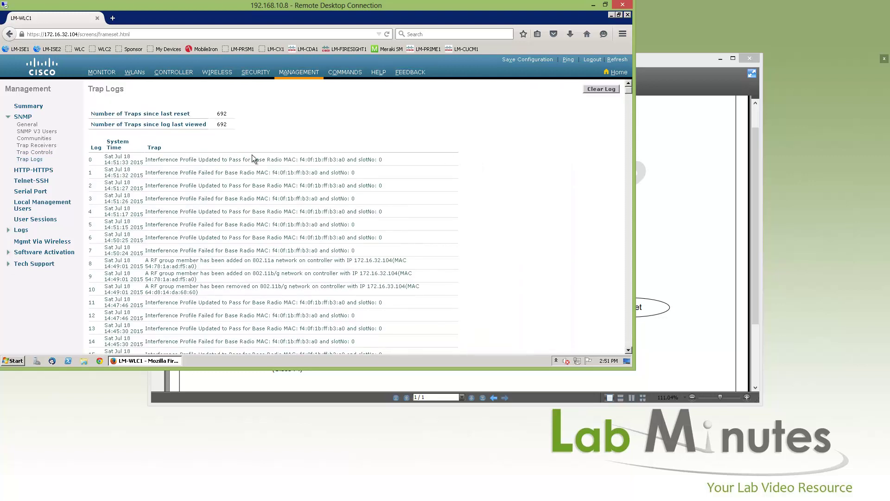
click(34, 170)
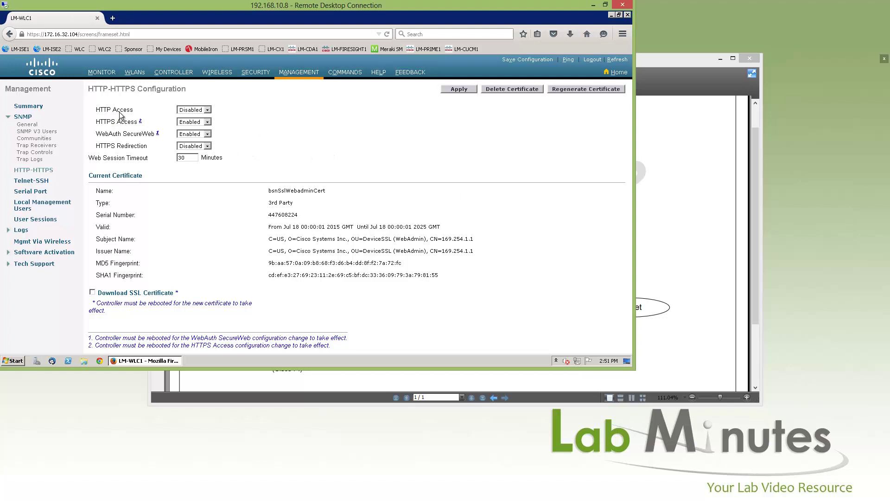
Step: Review the HTTP and HTTPS access settings and toggle the Download SSL Certificate options on and off
drag(100, 109, 219, 112)
drag(96, 122, 128, 121)
click(93, 292)
scroll(249, 241, down, 5)
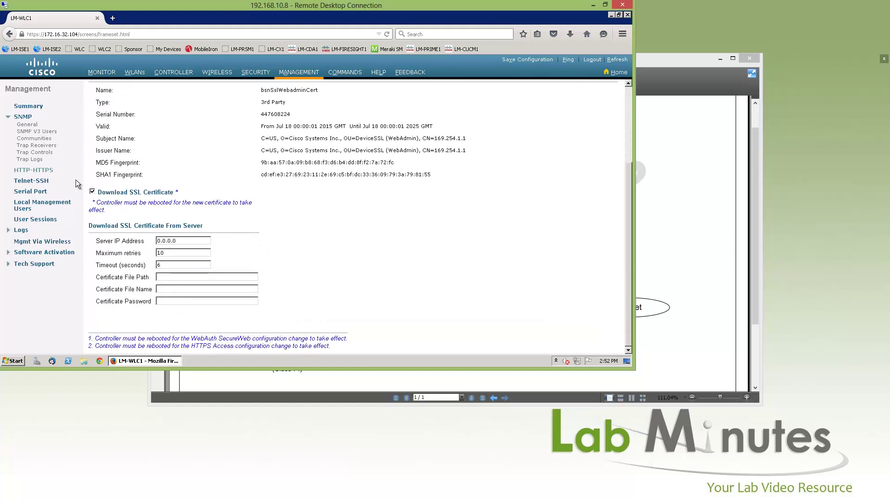
click(92, 192)
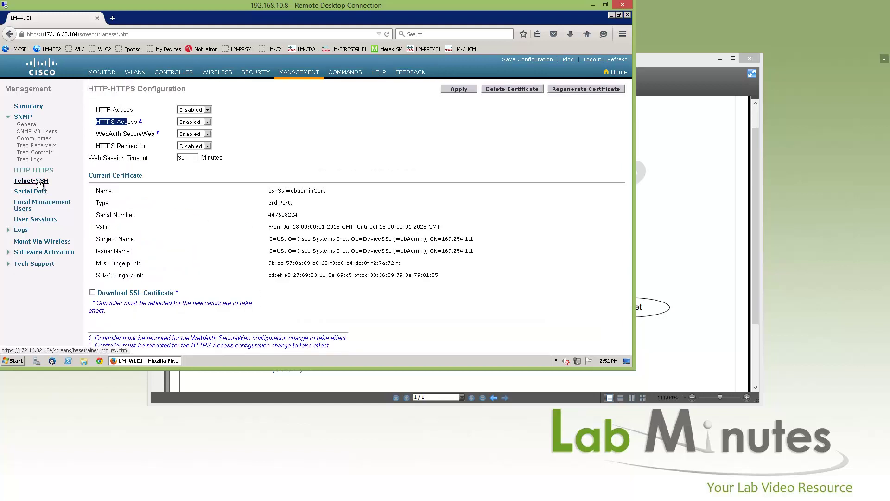
Step: Review the Telnet-SSH and Serial Port settings, then view Local Management Users
click(38, 181)
drag(153, 134, 110, 147)
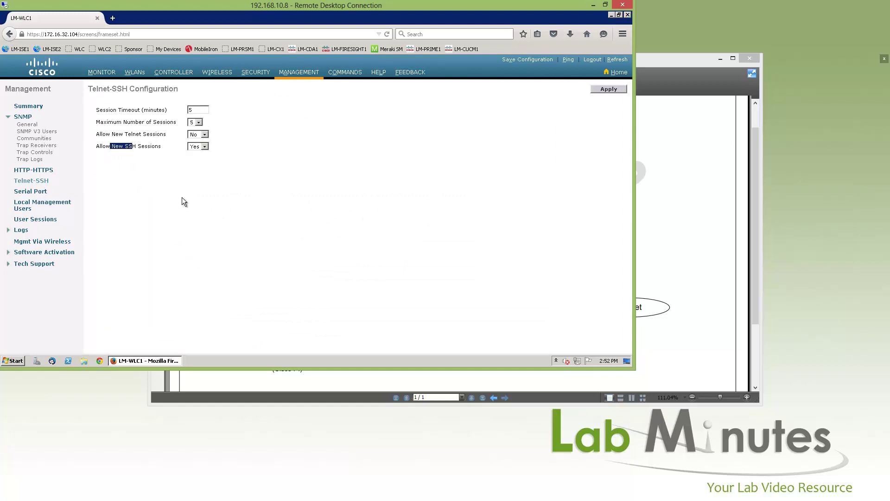
click(33, 191)
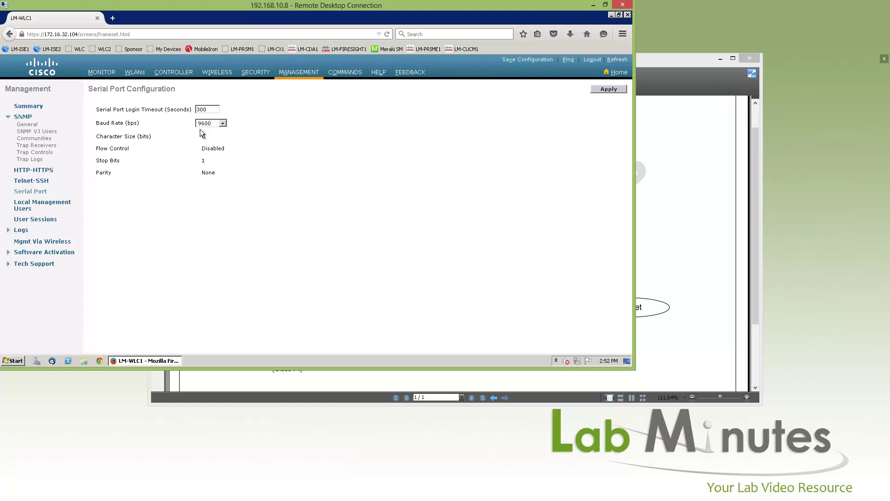
click(67, 203)
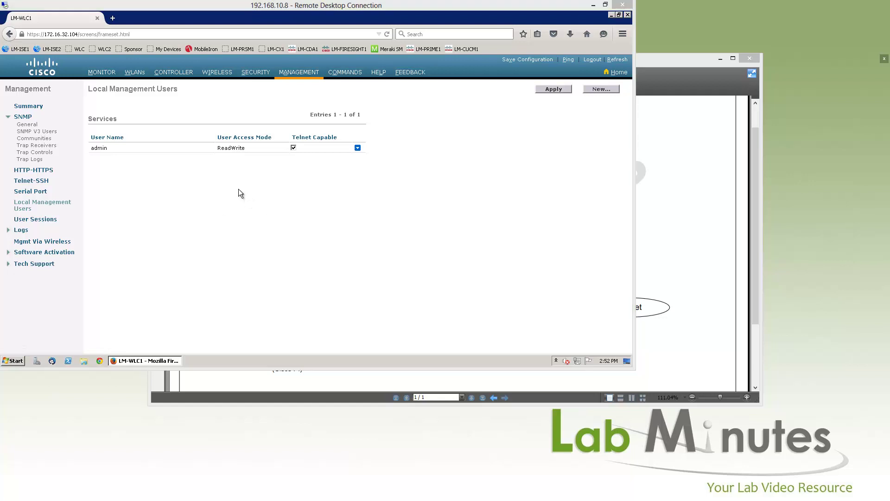
Step: Inspect the existing management user's access mode and the access modes offered for a new user
double_click(99, 148)
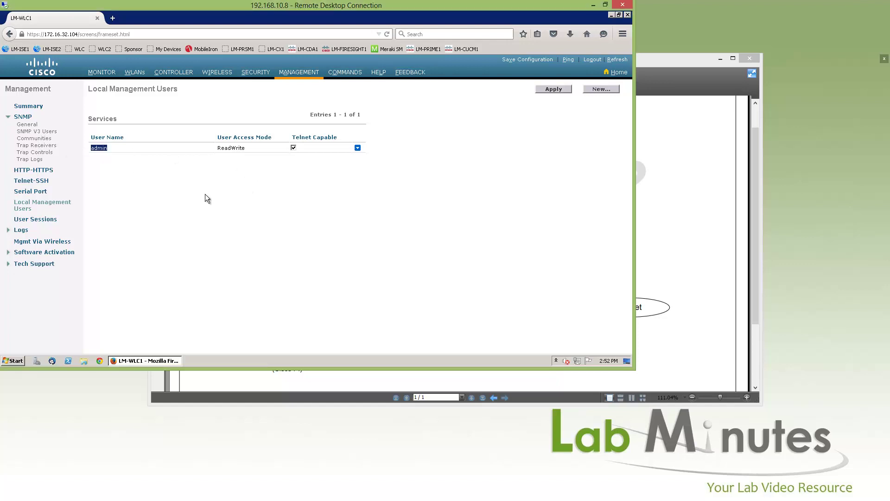
click(255, 177)
drag(358, 152, 306, 184)
click(302, 188)
click(206, 145)
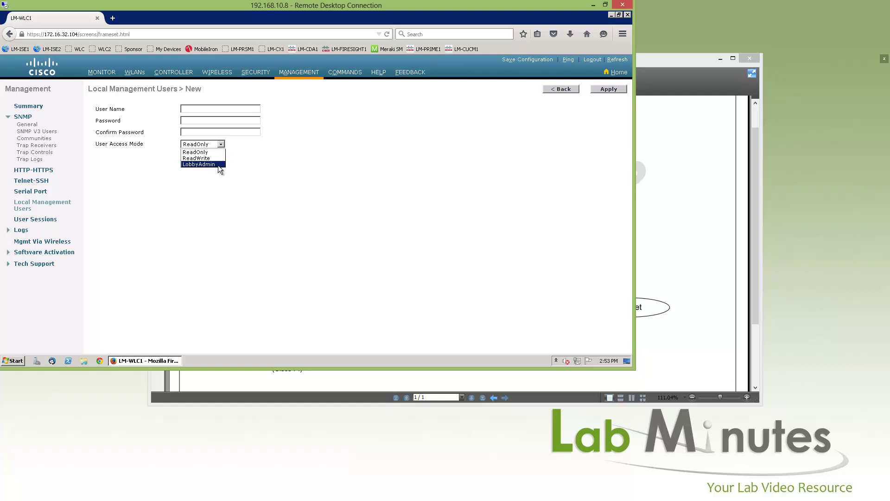
click(43, 205)
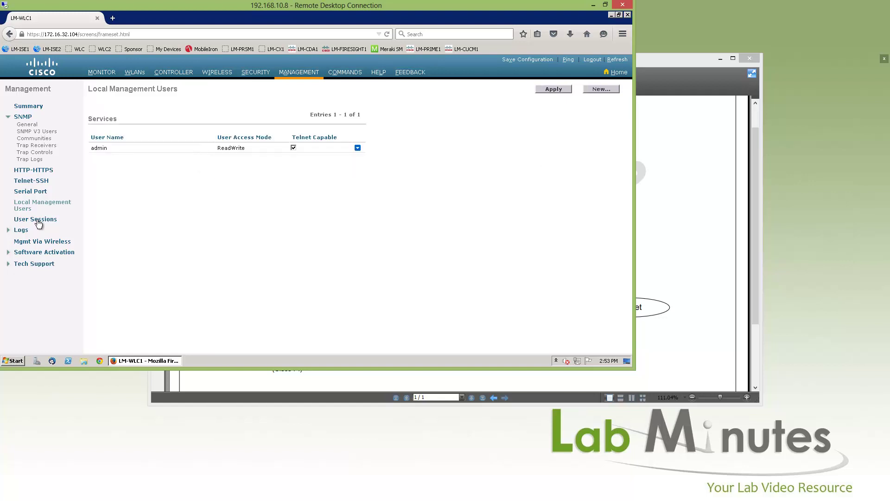
Step: View the current user sessions, then open the Logs Config page
click(35, 219)
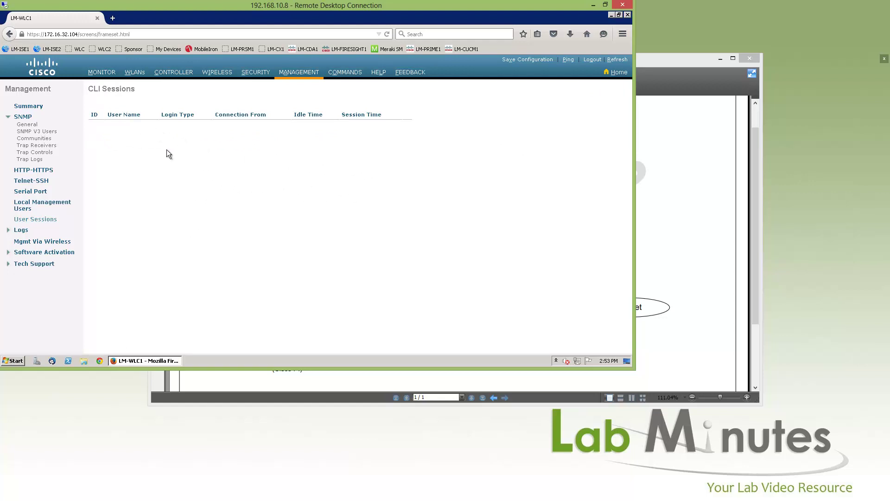
click(21, 230)
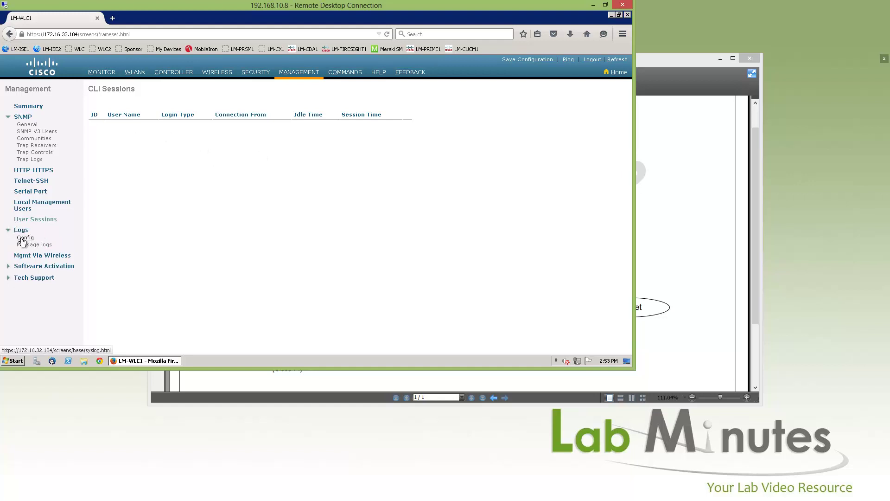
click(33, 244)
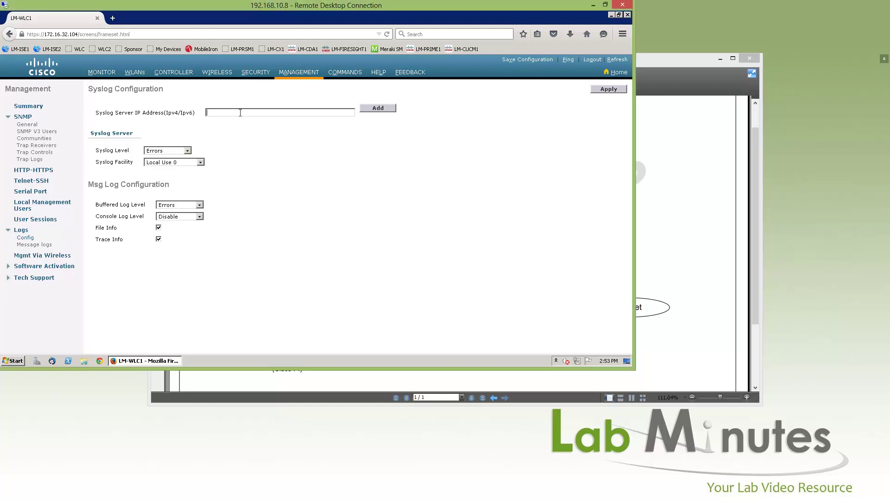
Step: Add 172.16.32.106 as a syslog server, then view the Mgmt Via Wireless page
text(172.16.32.0106)
click(382, 107)
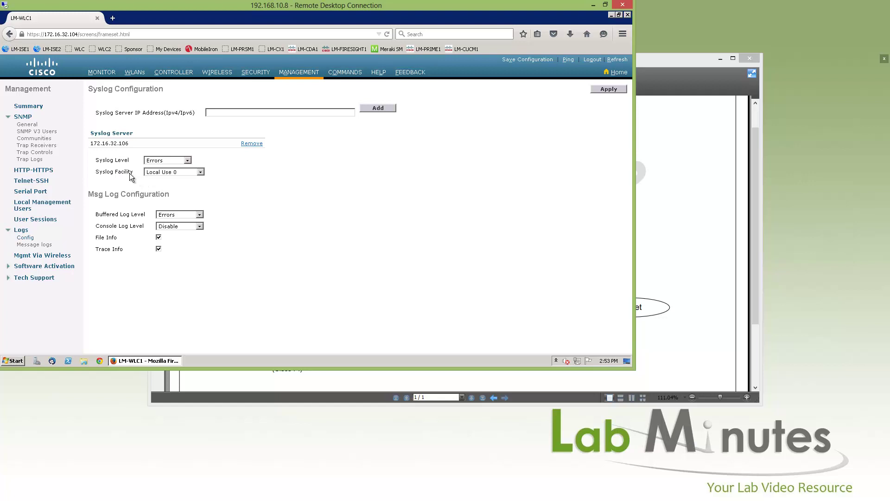
click(65, 254)
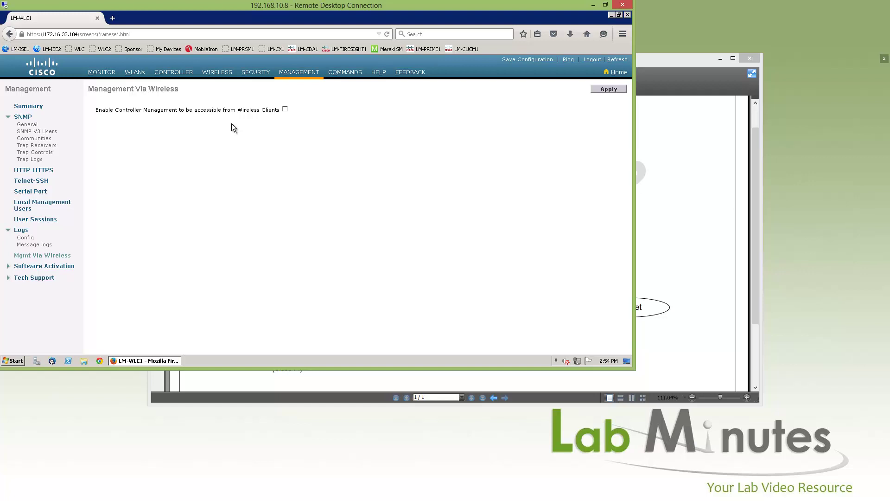
Step: Read the management-via-wireless description, then go to Software Activation > Licenses
drag(245, 111, 156, 112)
click(176, 118)
click(69, 267)
click(36, 276)
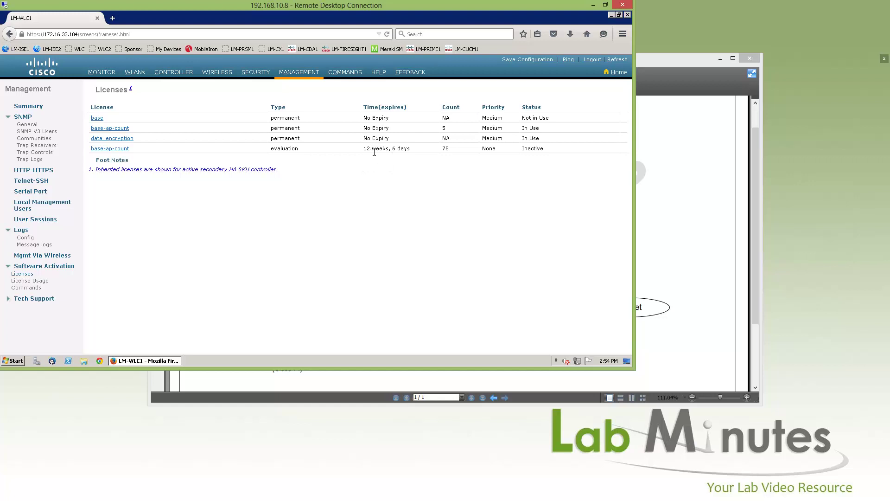
Step: Check License Usage, noting the AP Count maximum of 5 and current count of 1
click(38, 281)
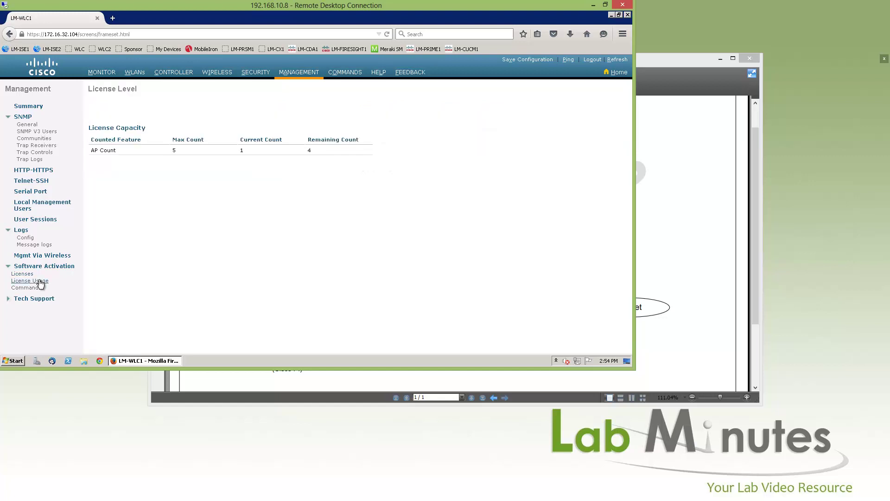
drag(162, 150, 177, 150)
double_click(239, 150)
Step: Choose Install License from the license Commands, dismiss the failed TFTP alert, and expand Tech Support
click(37, 288)
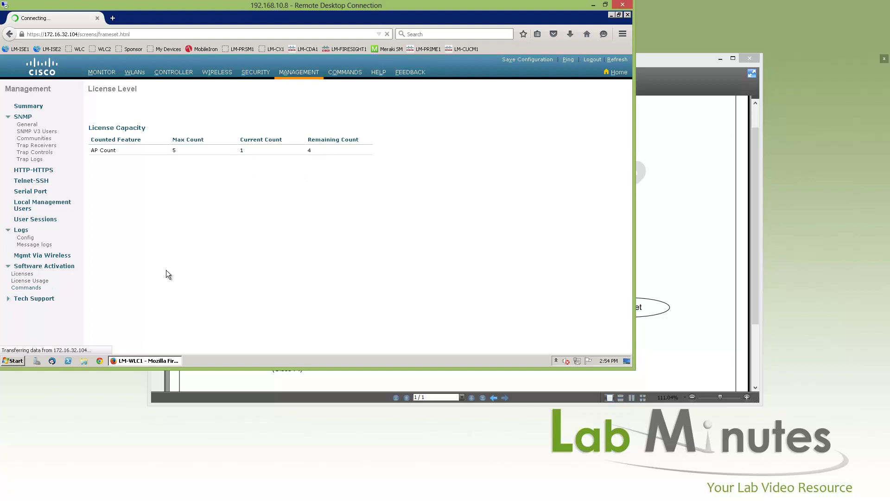
click(211, 114)
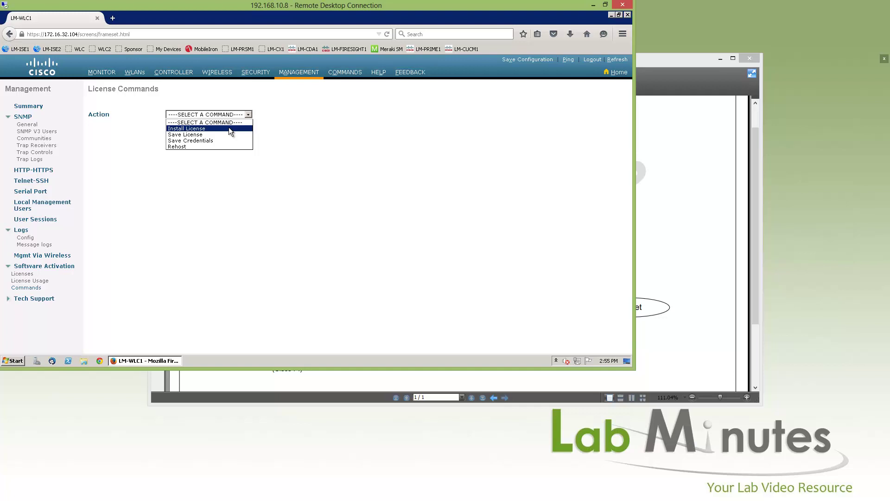
click(229, 128)
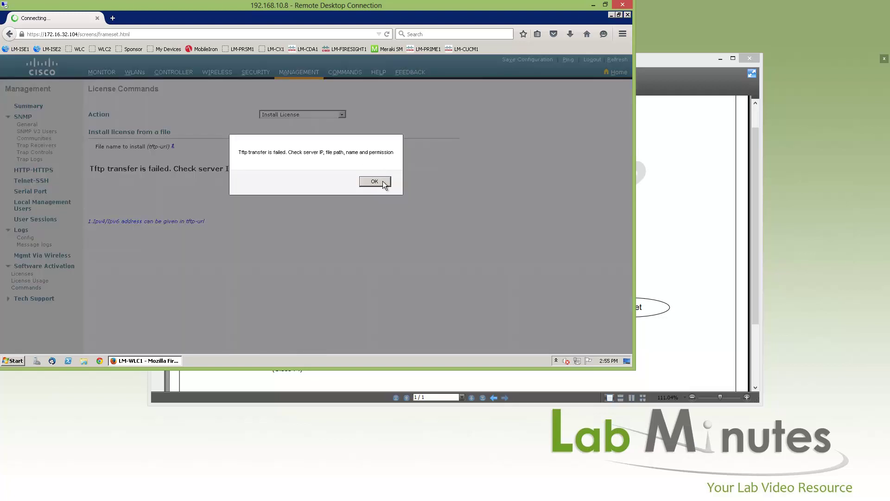
click(380, 180)
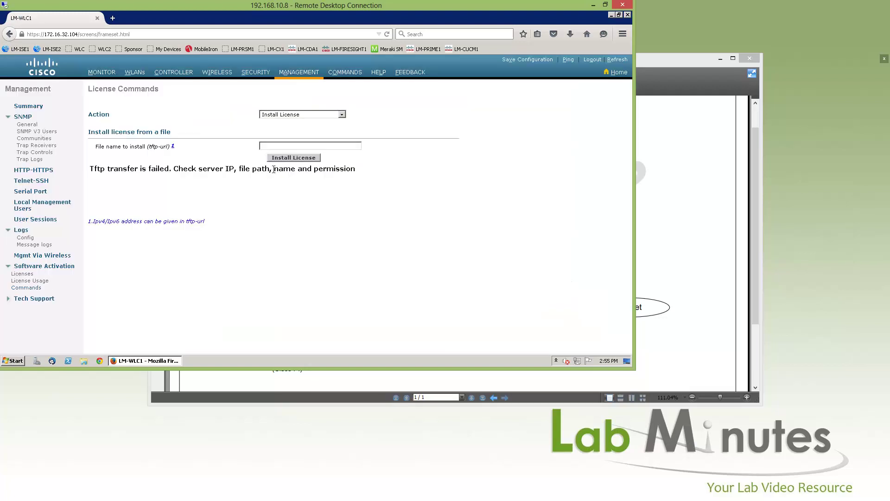
click(55, 298)
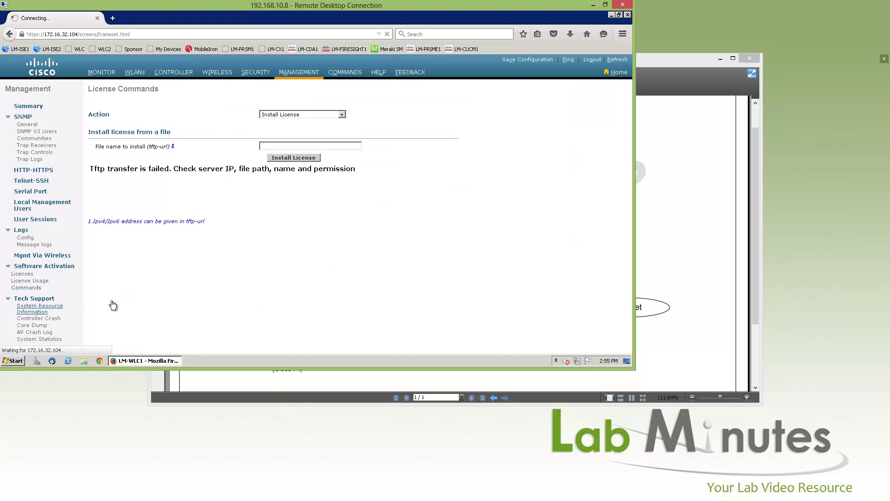
click(80, 306)
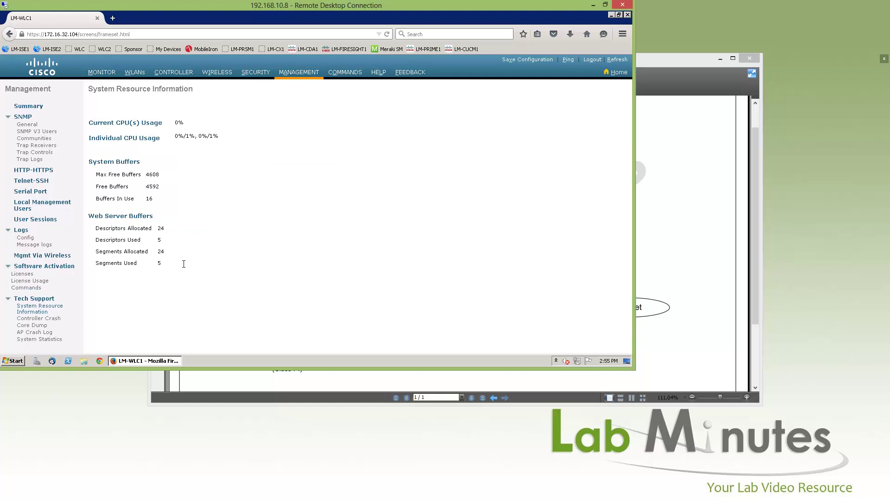
Step: Look through Controller Crash, Core Dump and AP Crash Log pages, then switch to COMMANDS
click(39, 319)
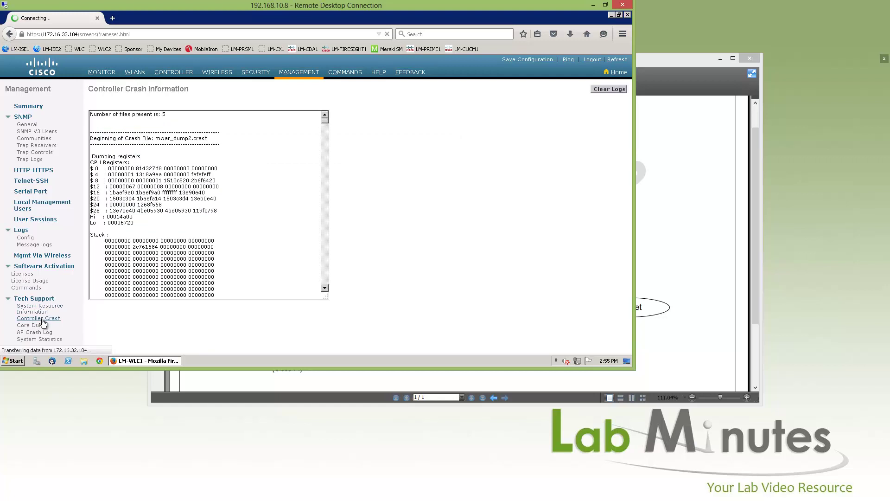
click(40, 328)
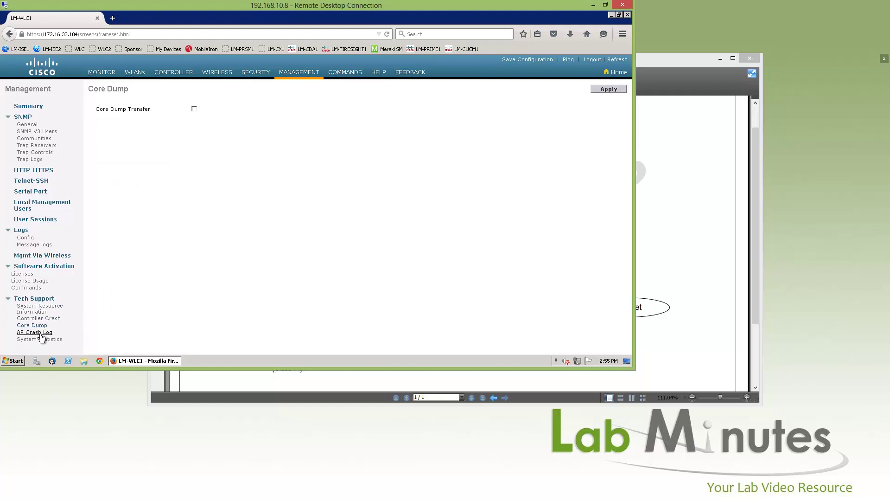
click(39, 332)
click(41, 325)
click(353, 72)
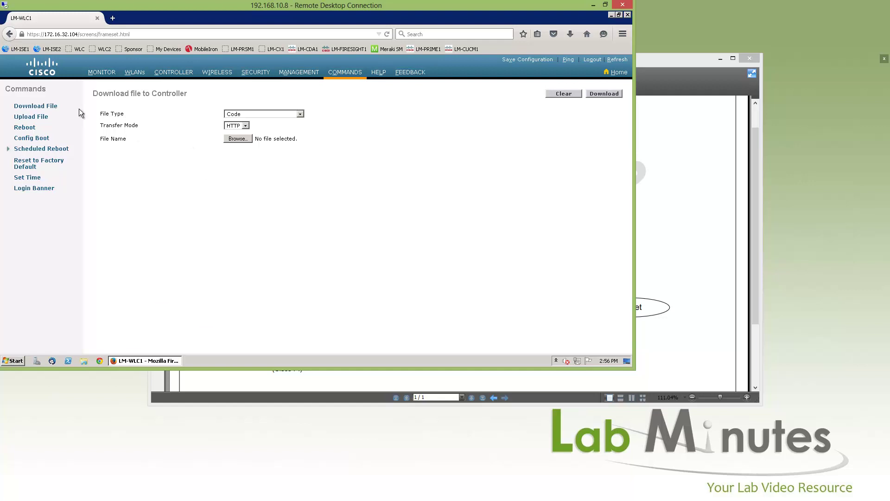
Step: Review download file types and transfer modes, keeping Code over HTTP, then open Upload File
click(252, 115)
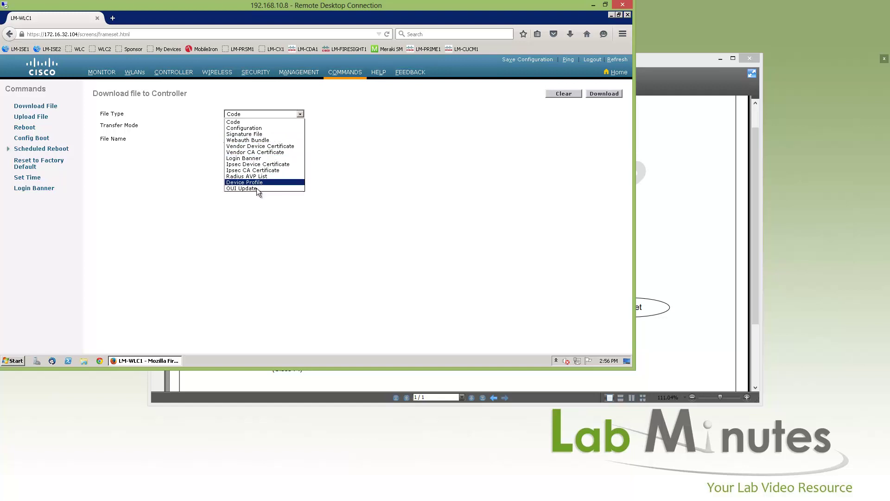
click(369, 173)
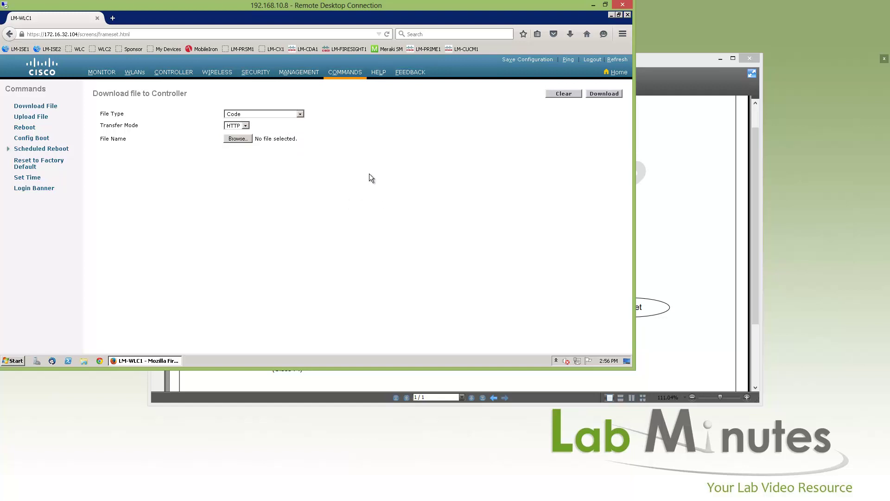
click(245, 126)
click(245, 153)
click(36, 117)
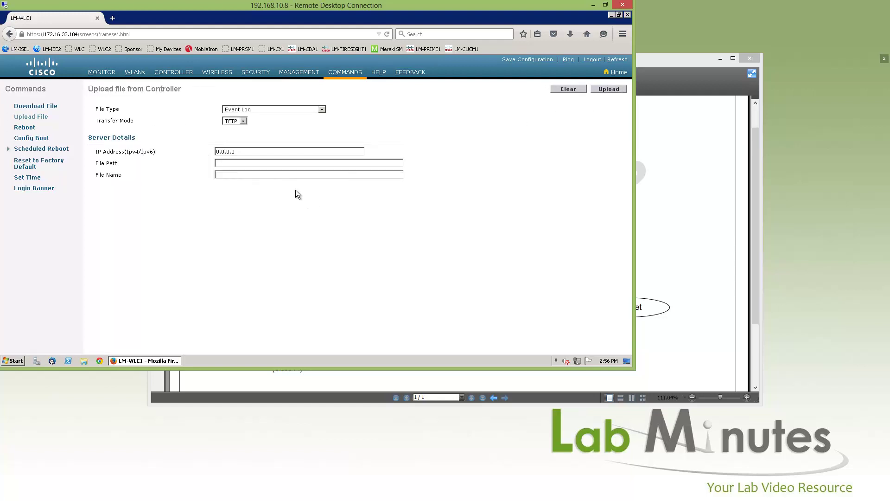
Step: Review the uploadable file types, keeping Event Log, then open the System Reboot page
click(314, 108)
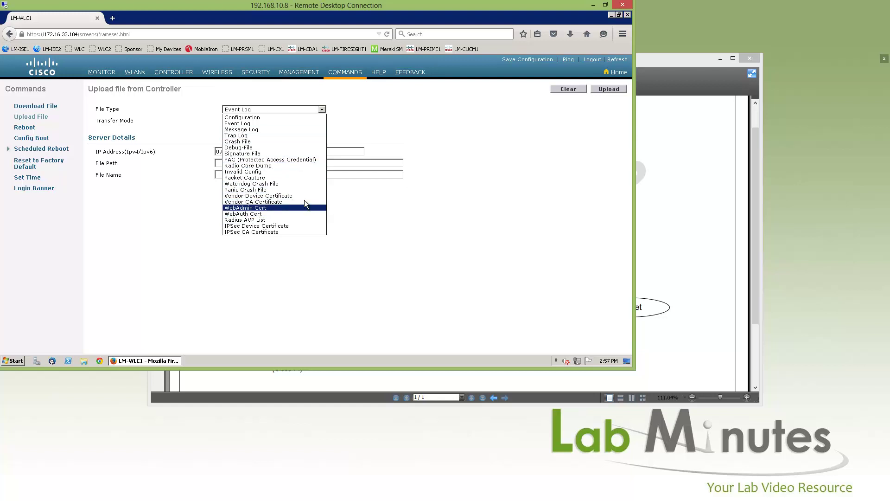
click(377, 202)
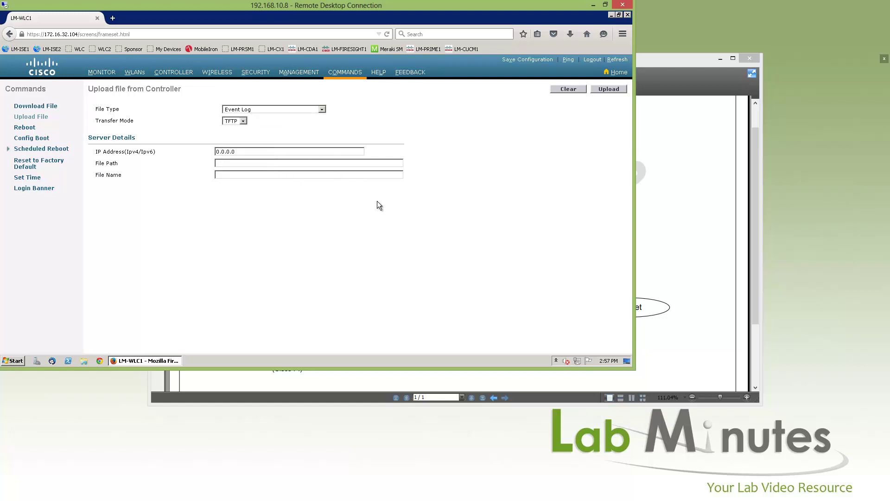
click(24, 127)
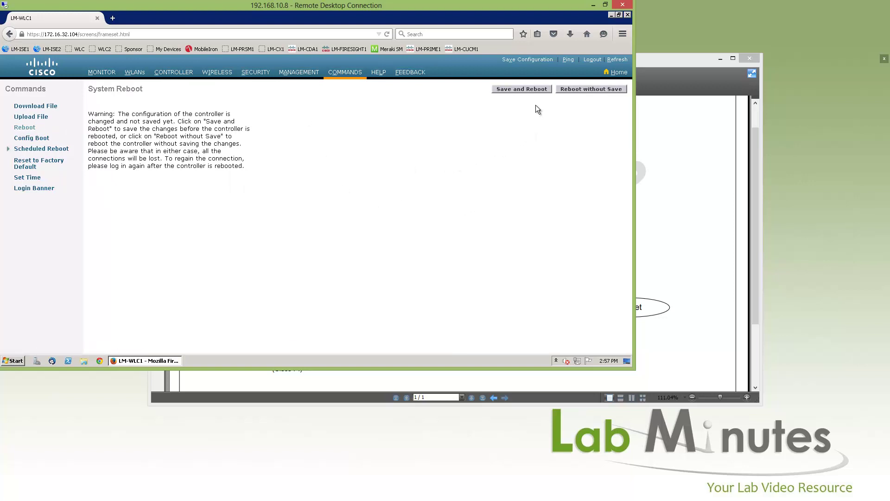
Step: Inspect the boot image options on the Image page, keeping Primary as the boot image
click(29, 138)
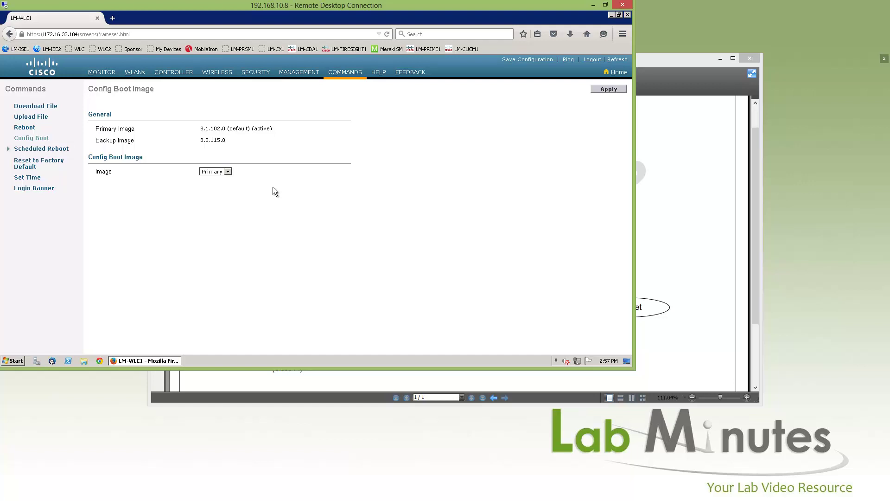
click(228, 172)
click(191, 127)
drag(203, 128, 231, 130)
double_click(242, 129)
click(218, 140)
click(218, 180)
Step: Review the Reboot At, Reboot In and Clear Reboot pages, then open Reset to Factory Default
click(65, 148)
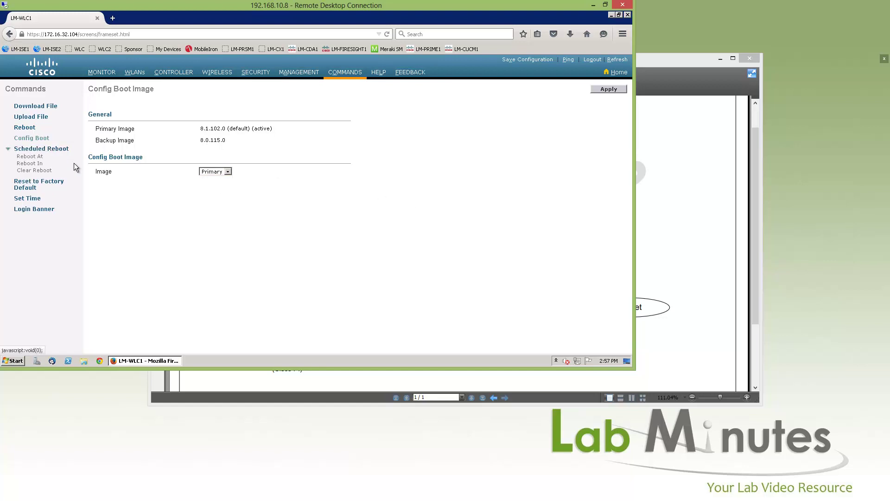
click(30, 156)
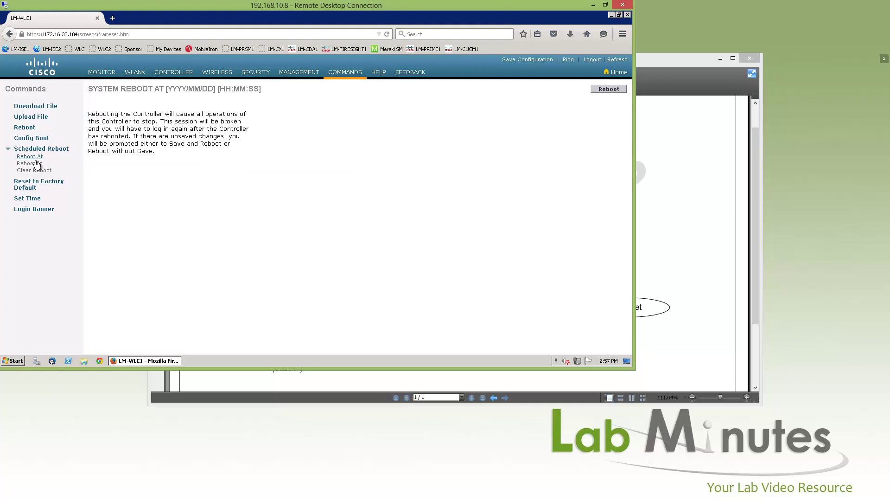
click(37, 164)
click(36, 158)
click(29, 163)
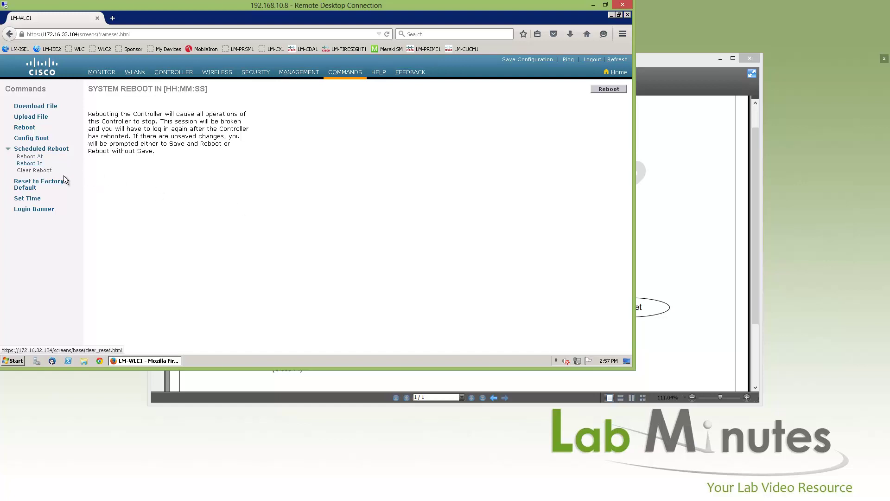
click(40, 171)
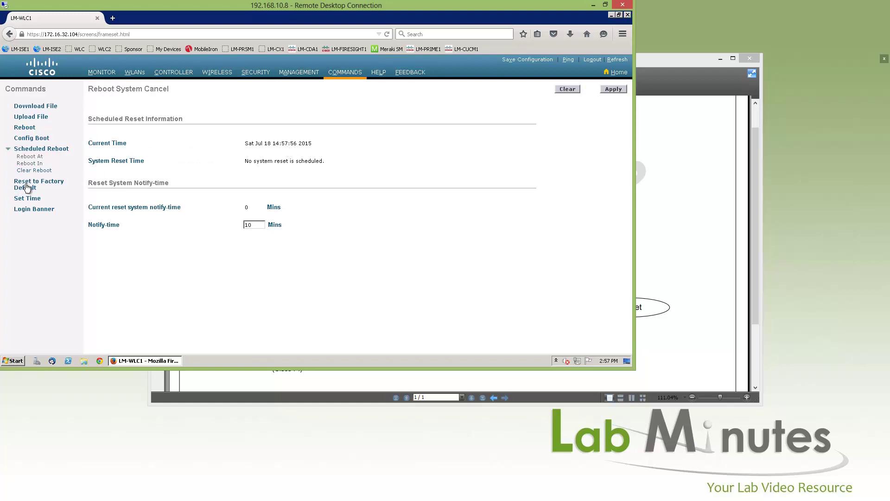
click(27, 186)
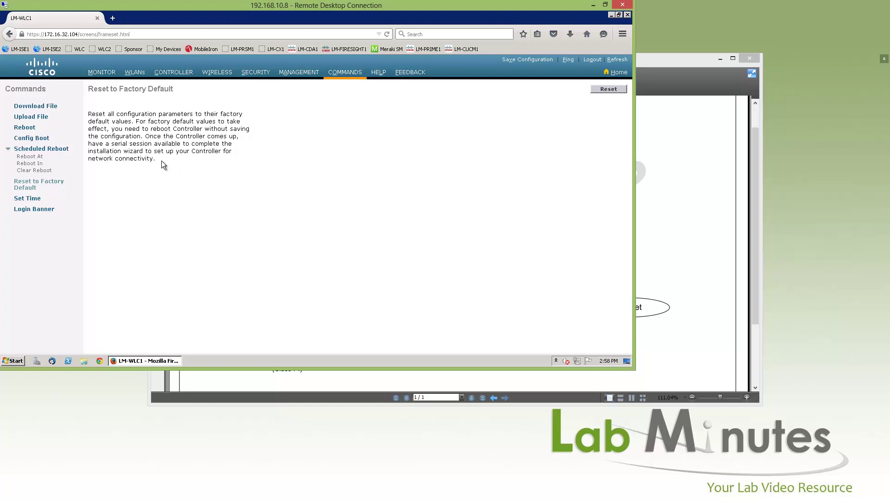
Step: View the controller's Set Time settings and the Login Banner page
click(28, 199)
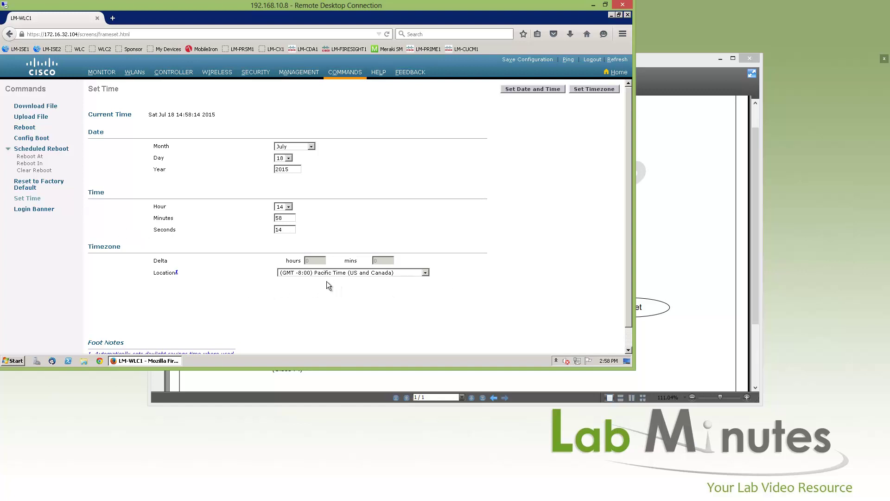
click(34, 209)
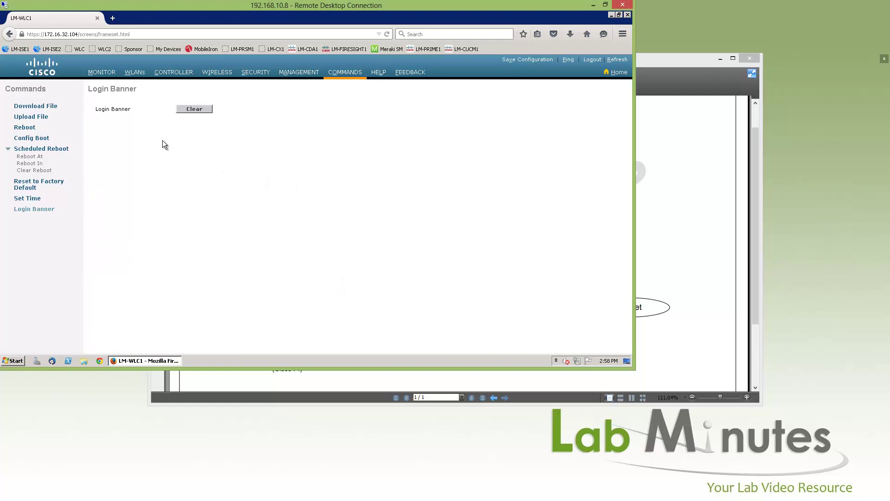
drag(135, 111, 94, 110)
Step: Set the Download File type to Login Banner, then return to the Login Banner page
click(52, 107)
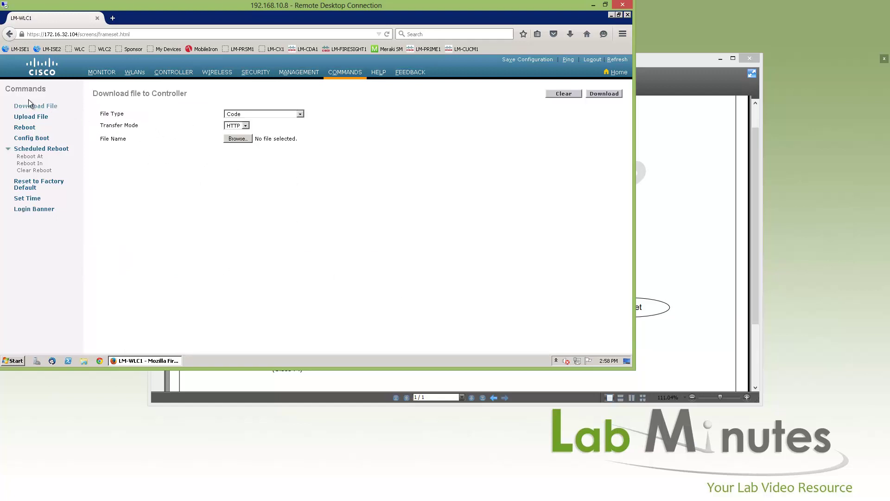
click(260, 114)
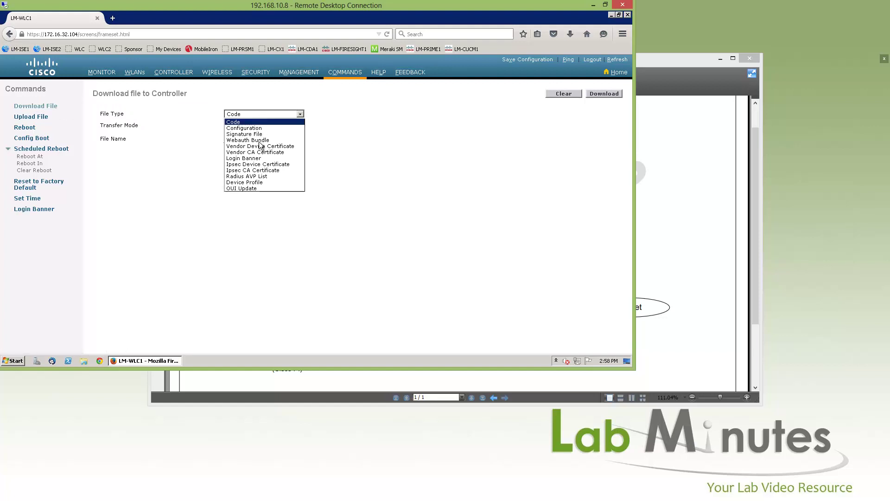
click(253, 158)
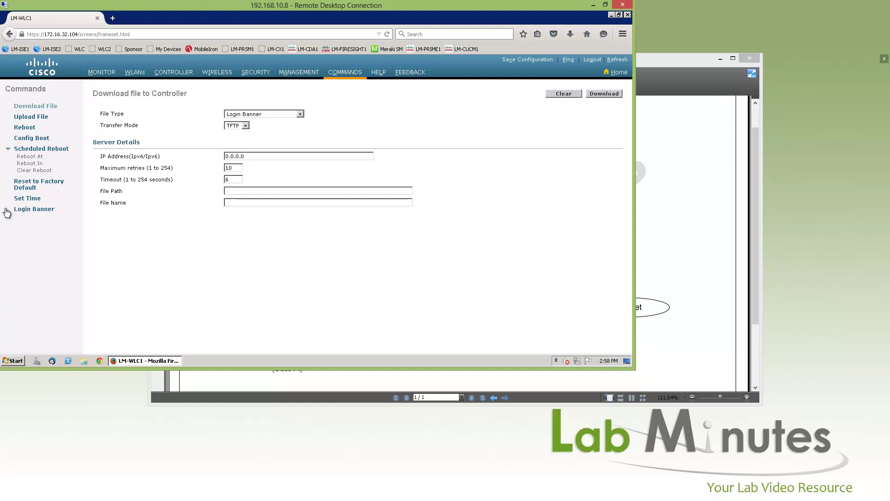
click(34, 209)
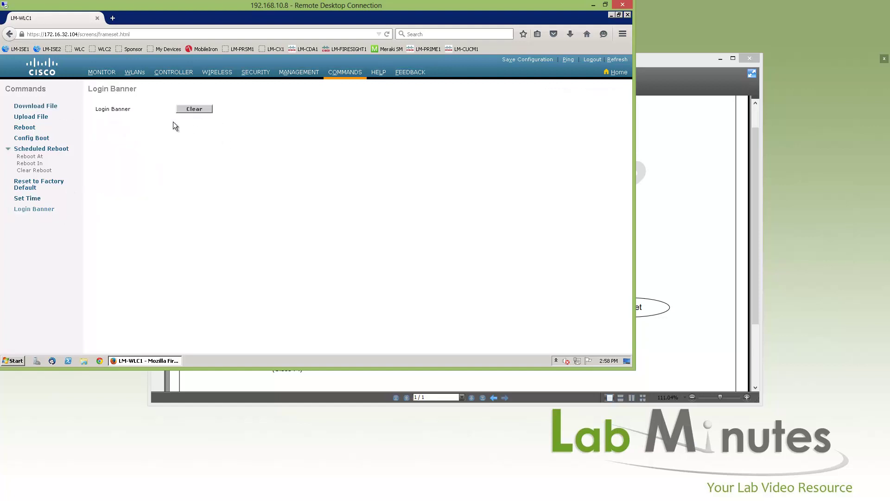
click(379, 72)
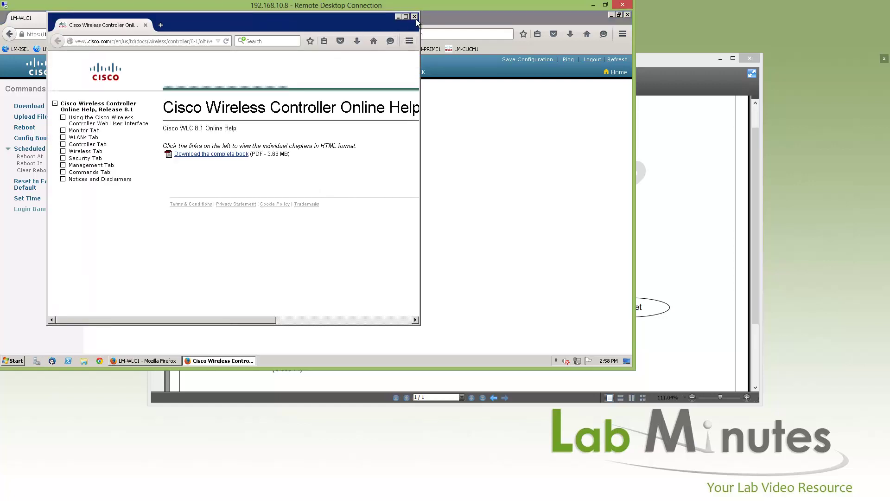
click(194, 42)
double_click(194, 42)
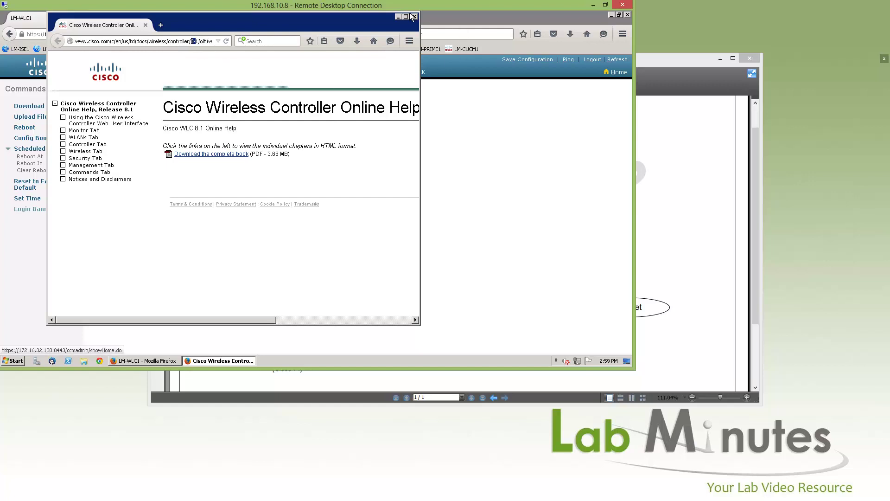
click(415, 17)
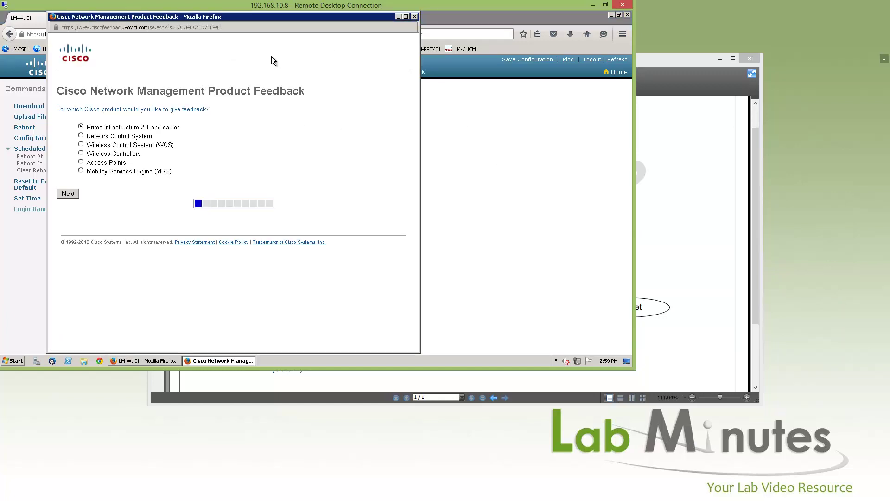
click(414, 17)
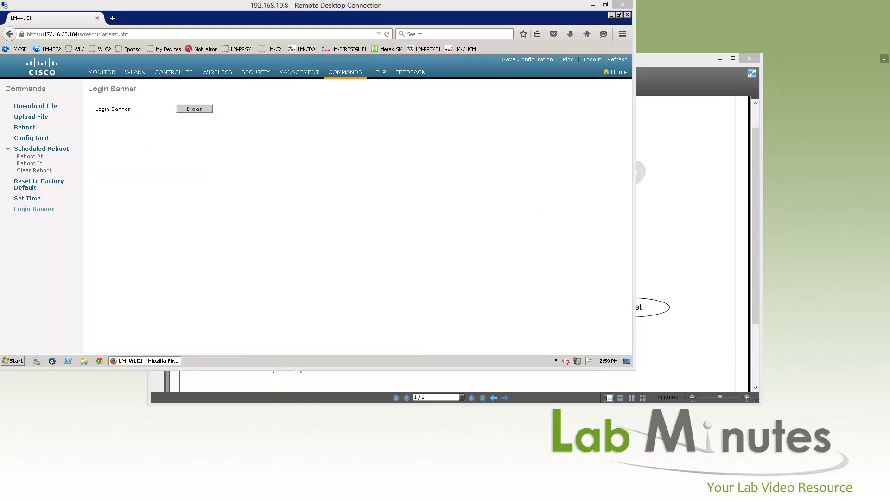
click(479, 149)
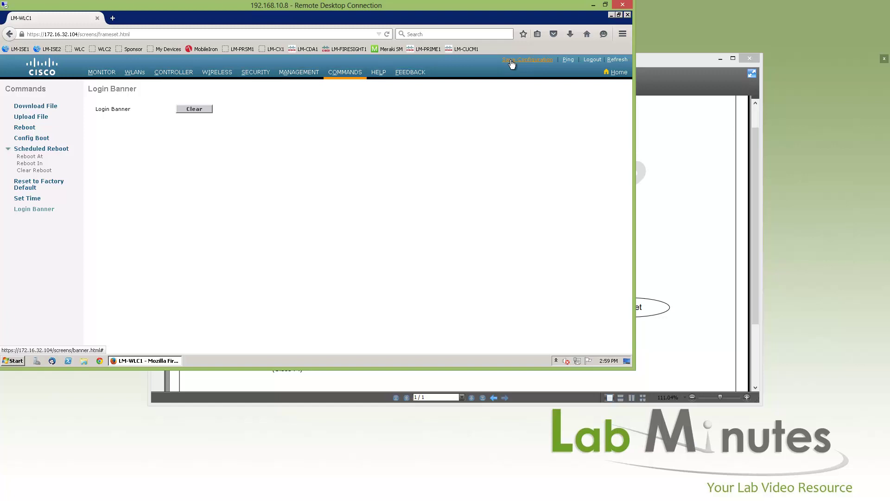
Step: Save the controller configuration to flash and acknowledge the success message
click(526, 60)
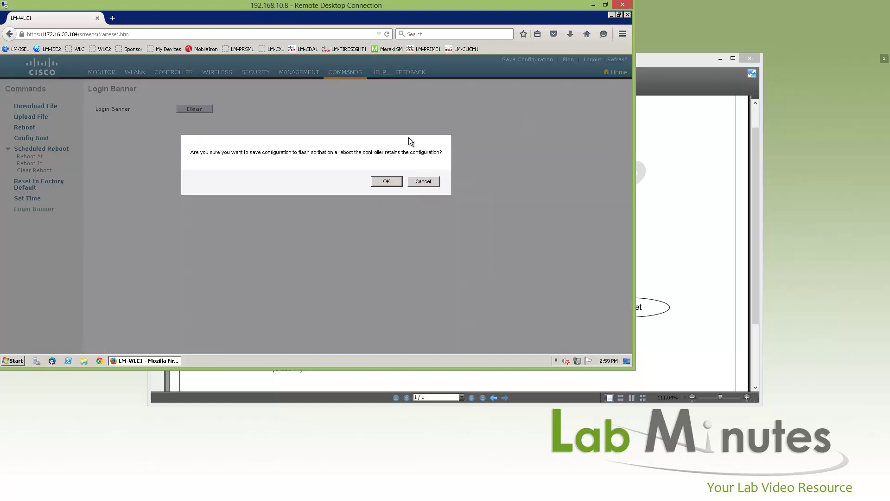
click(383, 181)
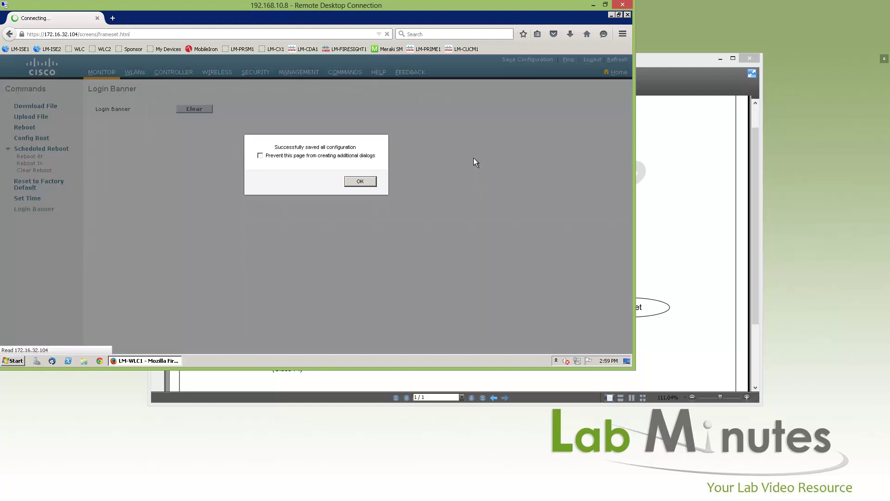
click(360, 181)
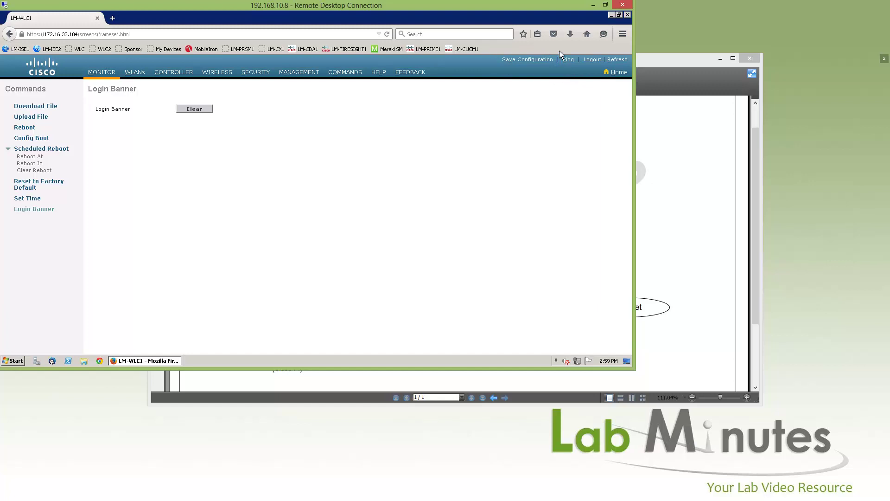
Step: Ping 172.16.0.10 from the controller, confirm 3 of 3 replies, then return Home
click(569, 62)
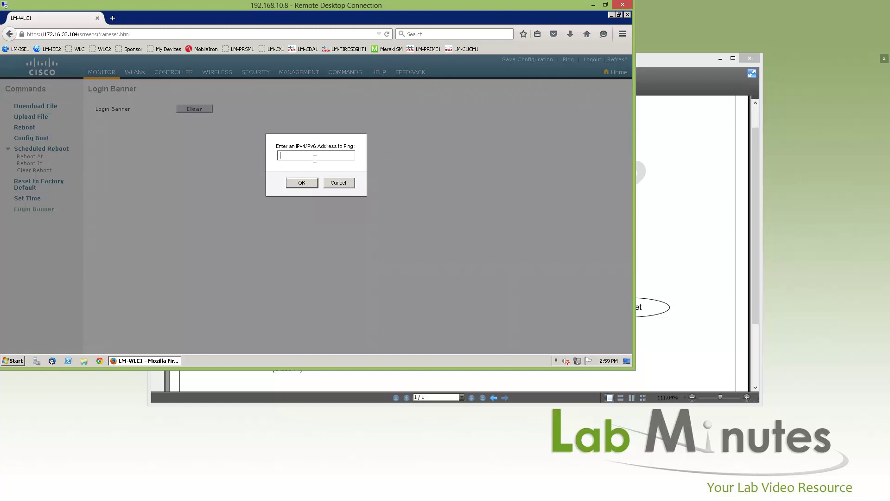
text(172.16.0.10)
click(302, 184)
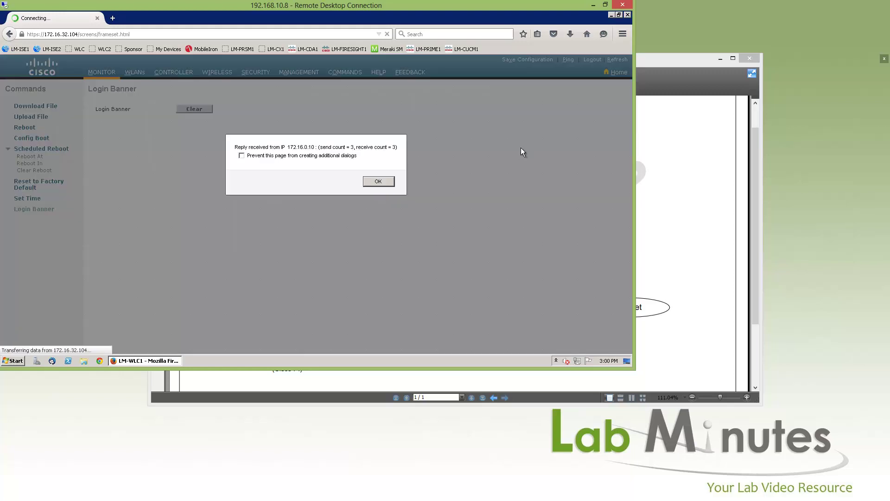
drag(354, 147, 324, 147)
click(378, 182)
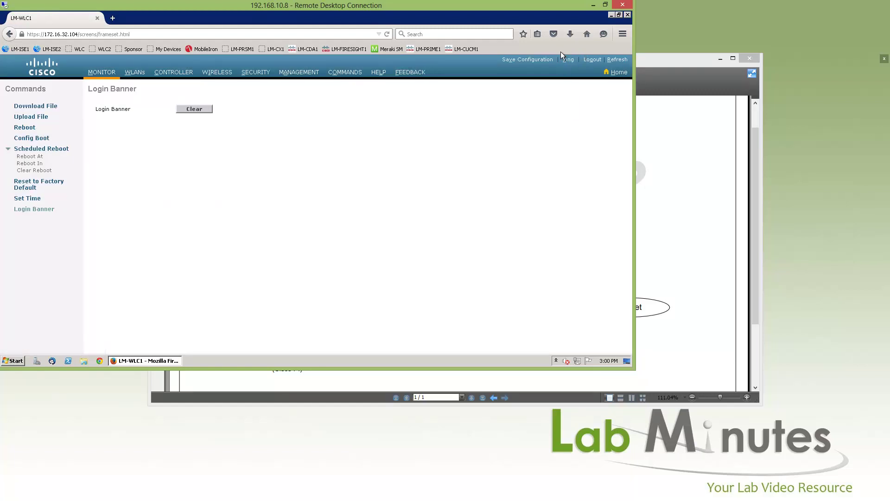
click(606, 74)
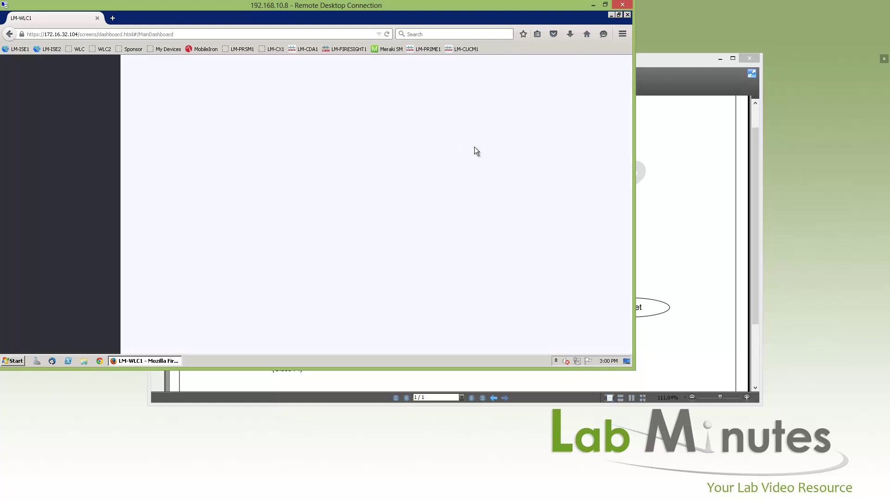